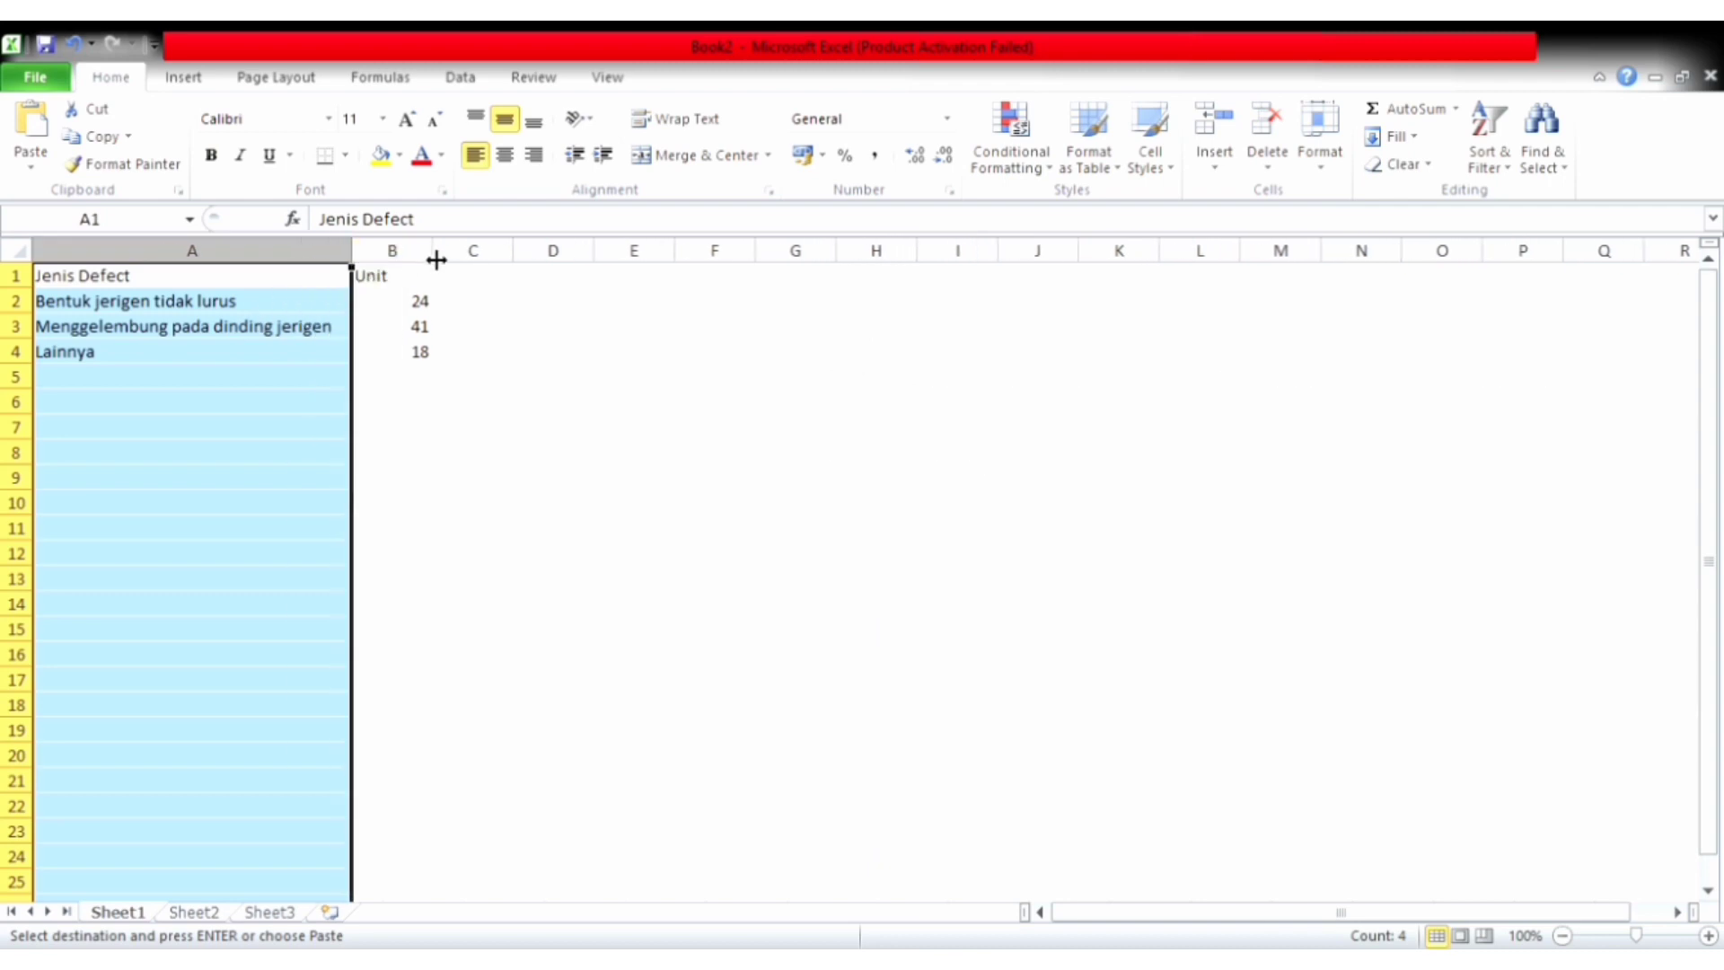
# - Widen the Unit column and center the contents of cells A1:B4
pyautogui.click(456, 381)
pyautogui.moveTo(247, 278); pyautogui.dragTo(411, 358)
pyautogui.click(505, 154)
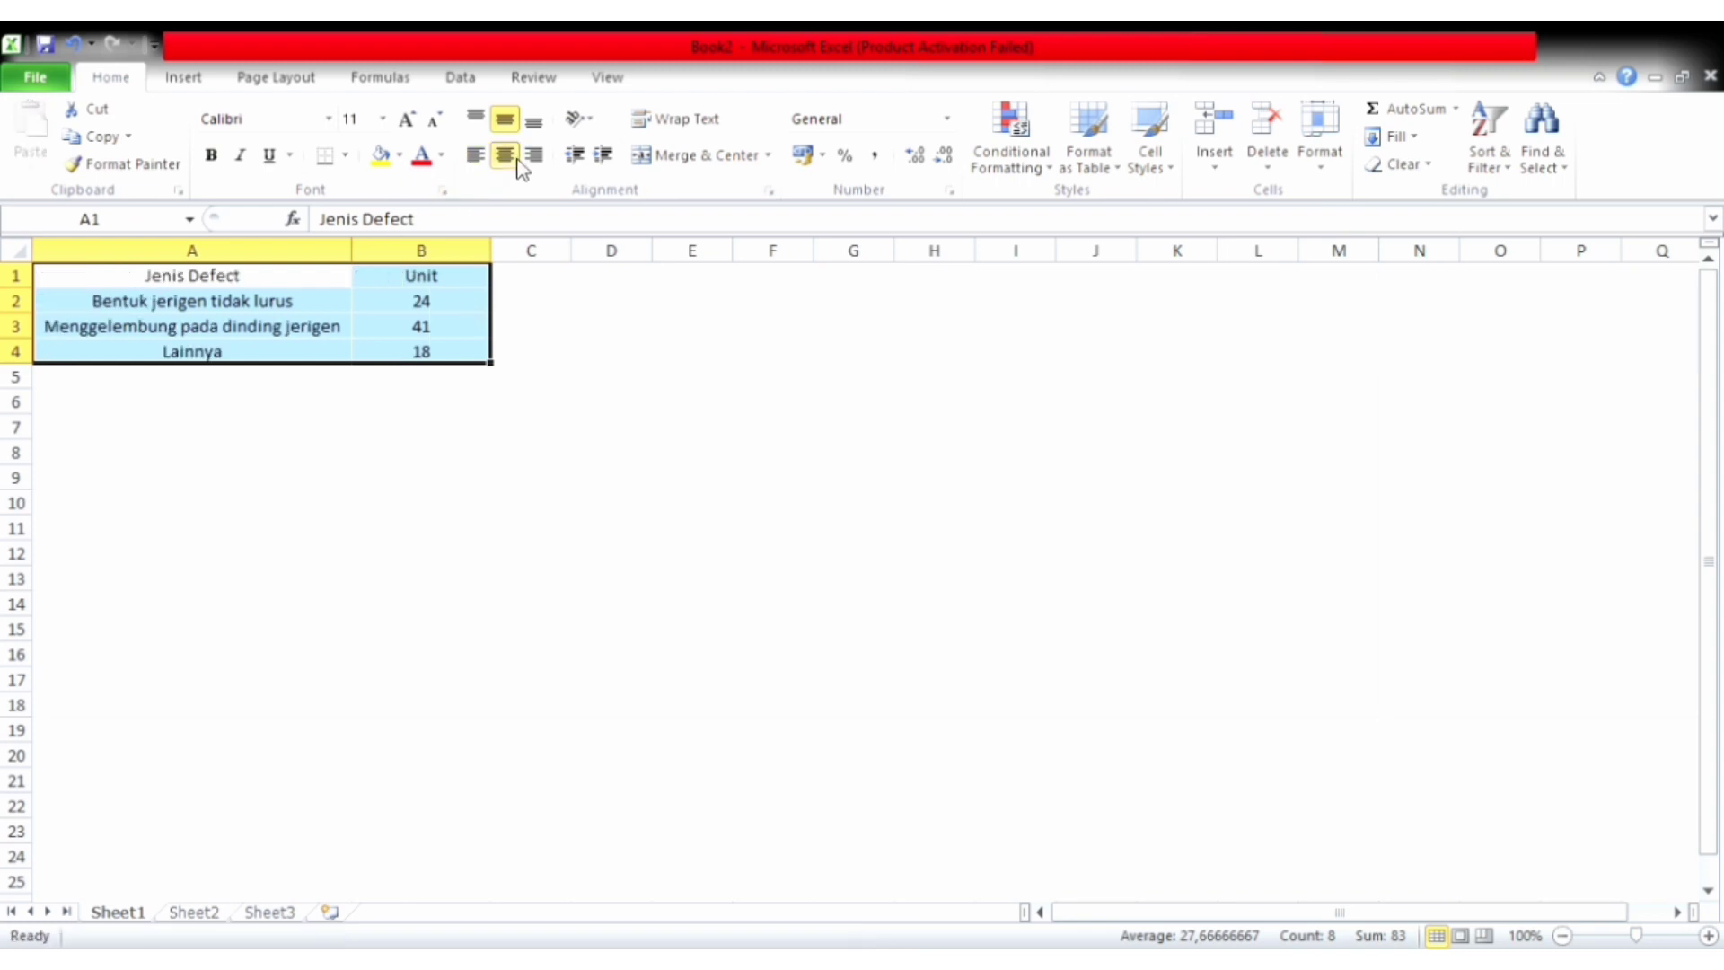
pyautogui.click(484, 559)
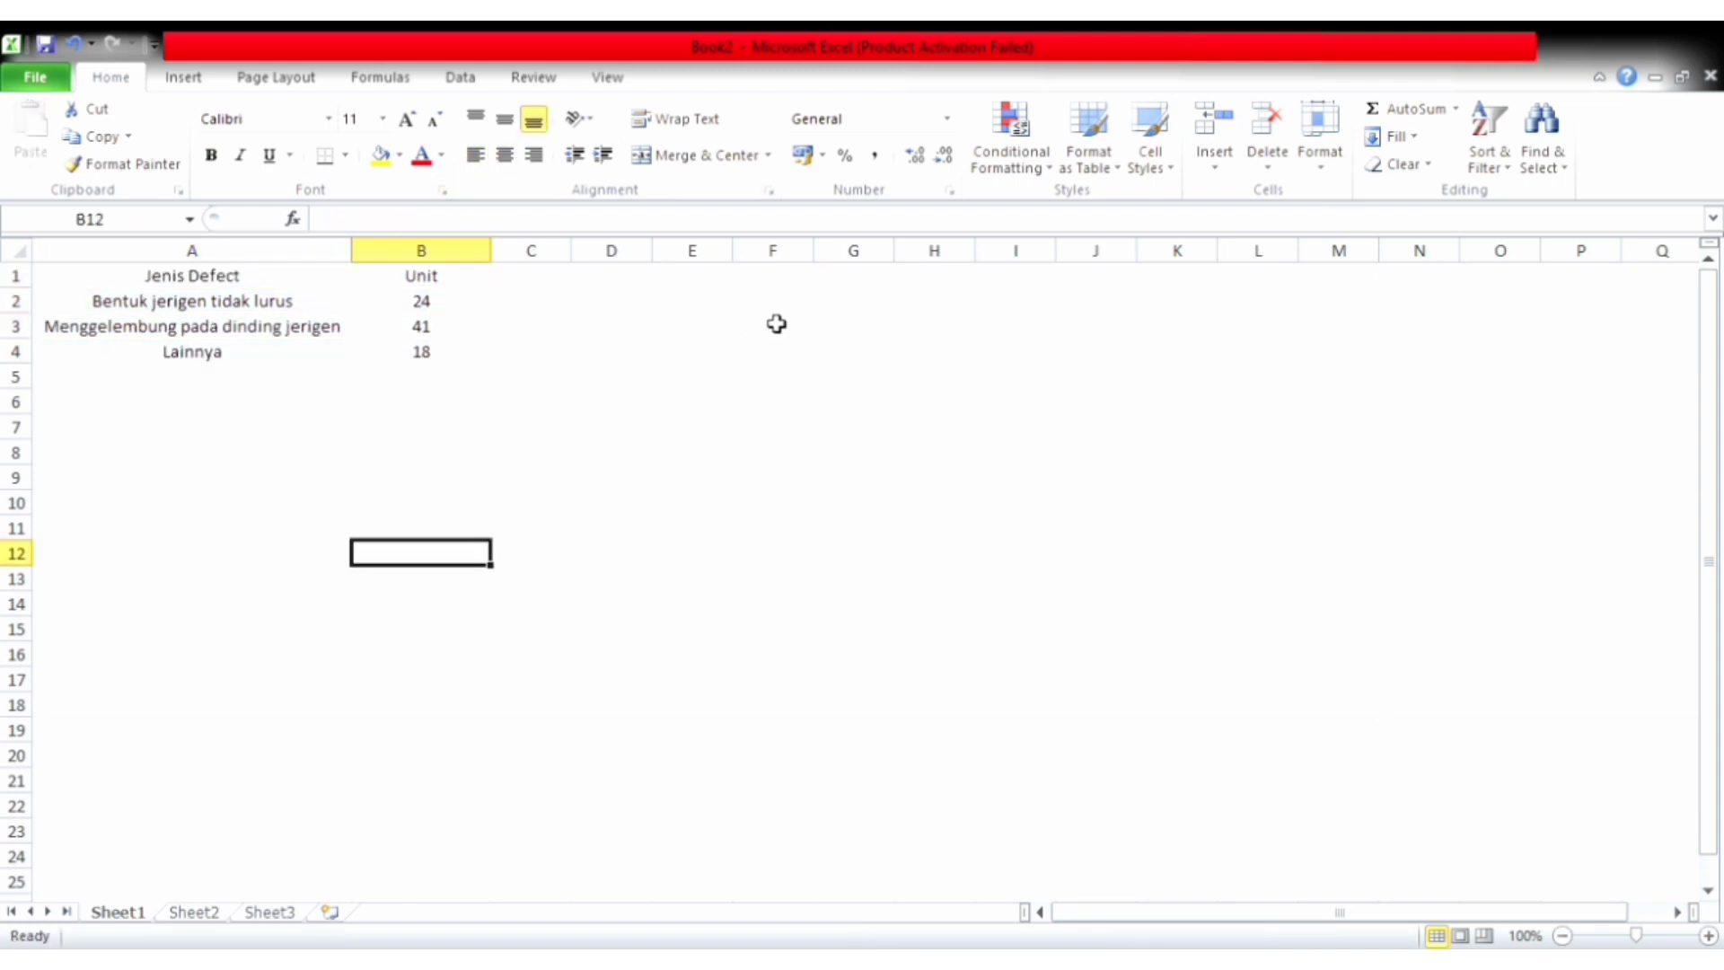
# - Sort the defect table A1:B4 by Unit values from largest to smallest, treating the first row as headers
pyautogui.moveTo(285, 280); pyautogui.dragTo(414, 352)
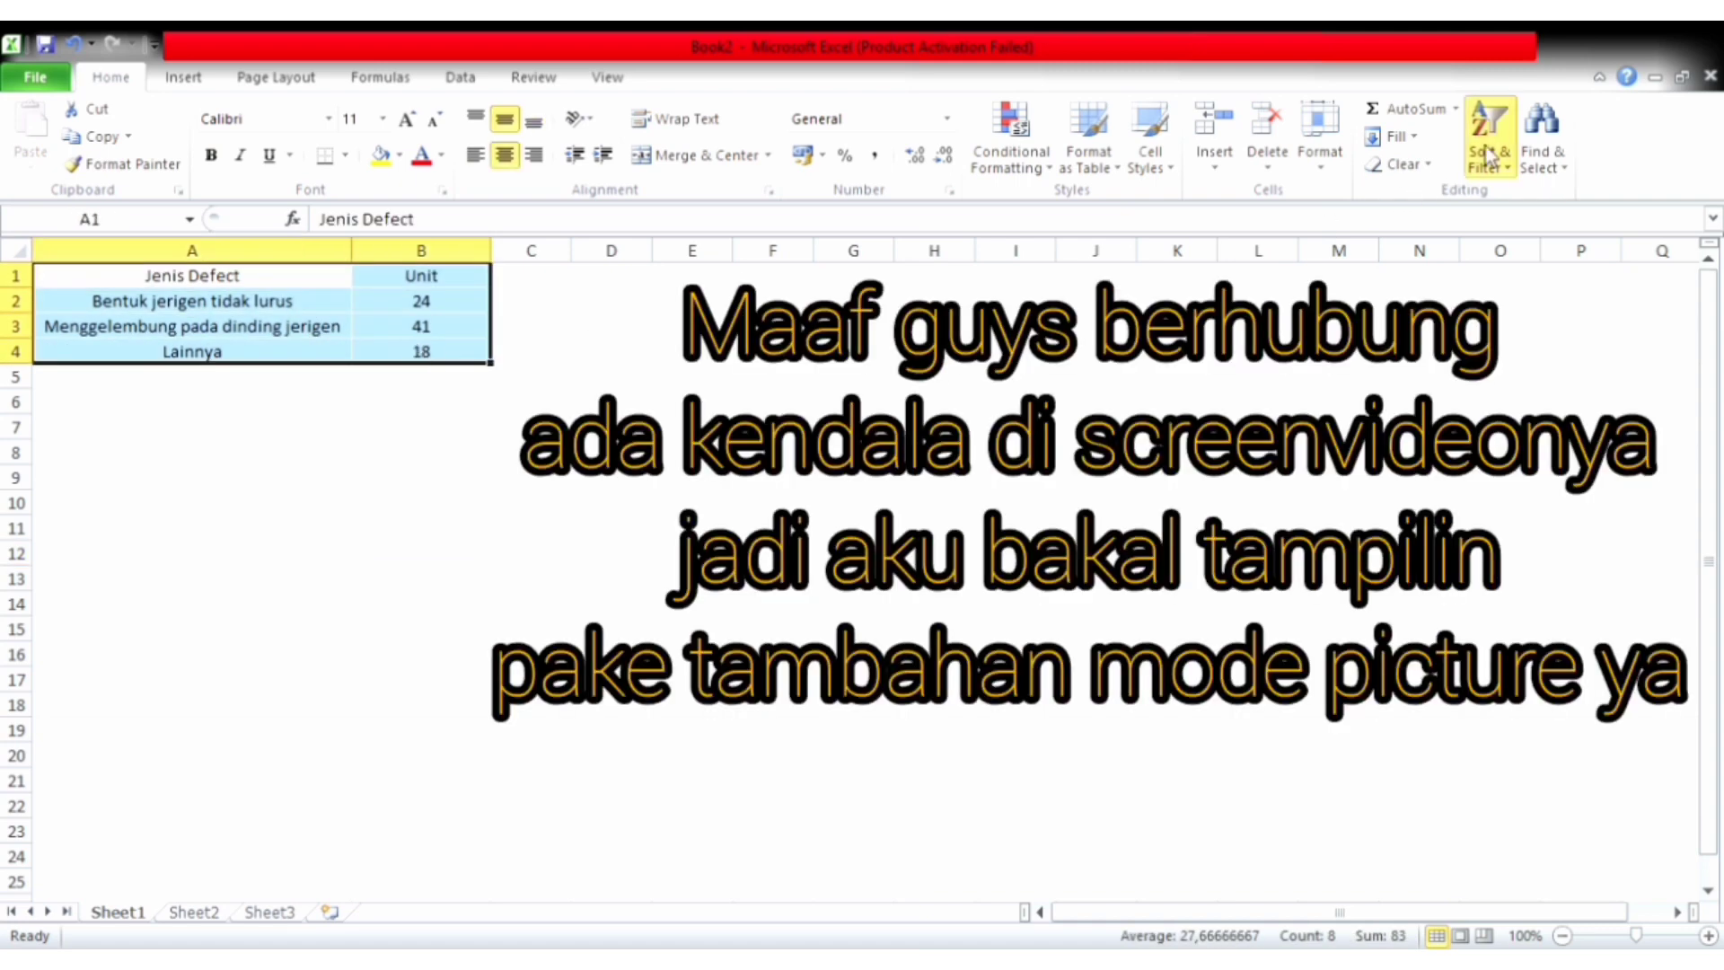
pyautogui.click(1540, 252)
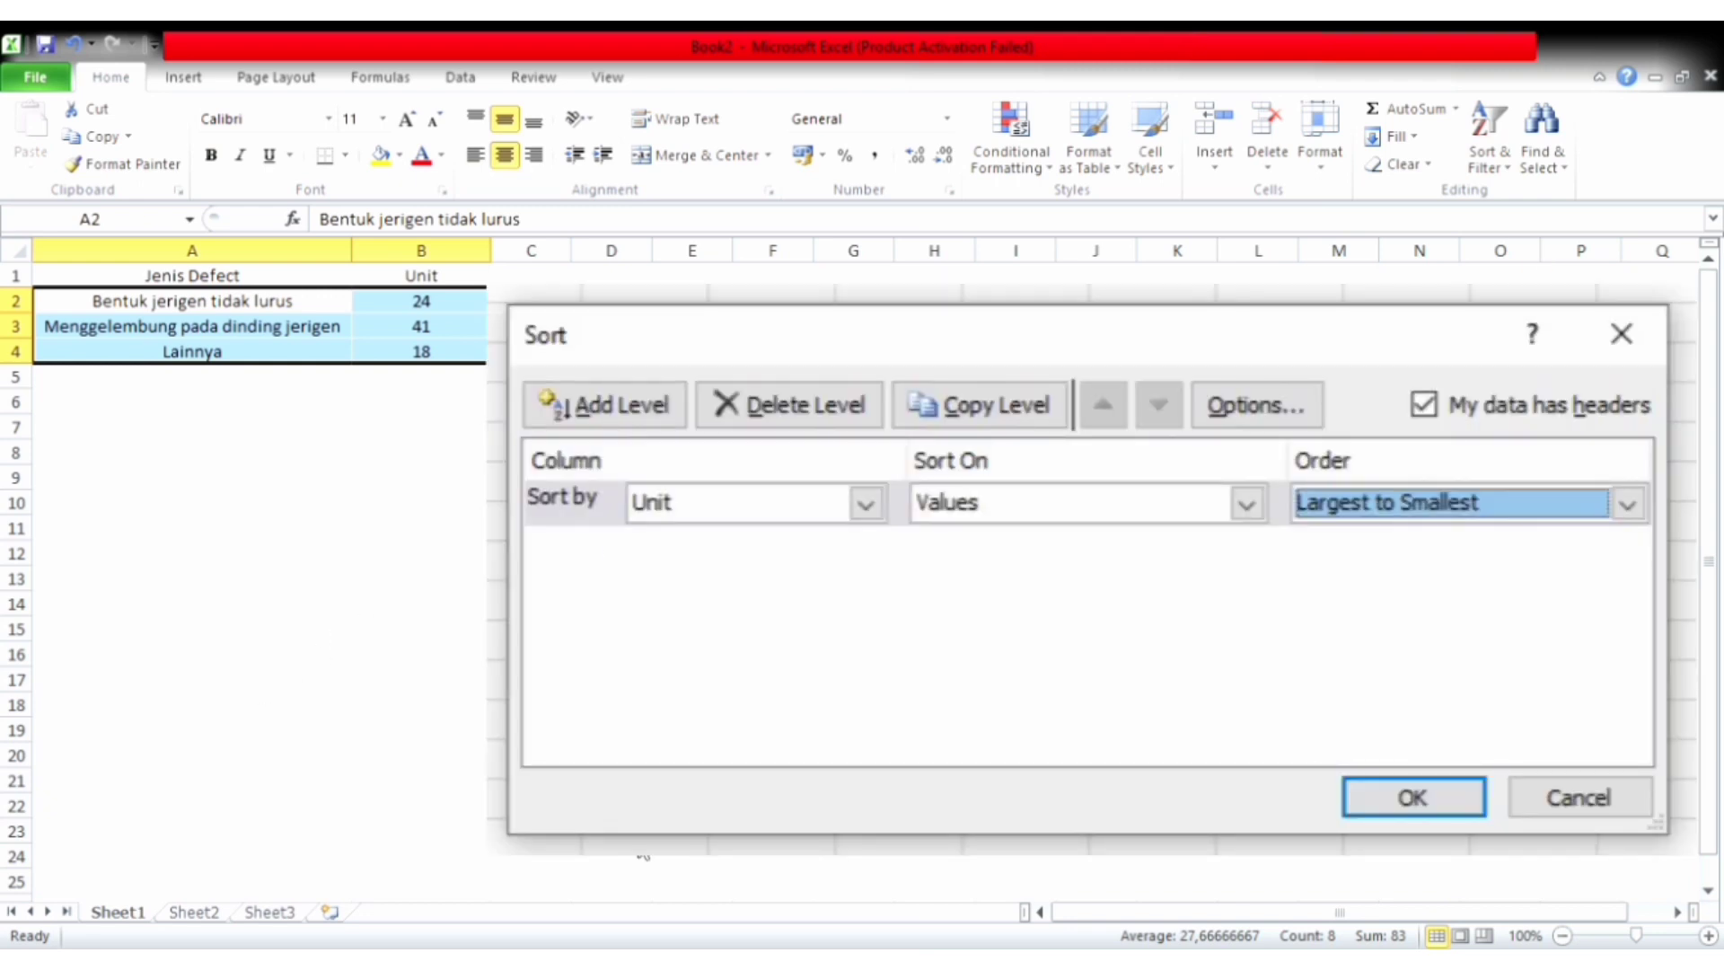
pyautogui.click(638, 841)
# - Enter the header "Unit Kumulatif" in cell C1 and widen column C to fit it
pyautogui.click(525, 285)
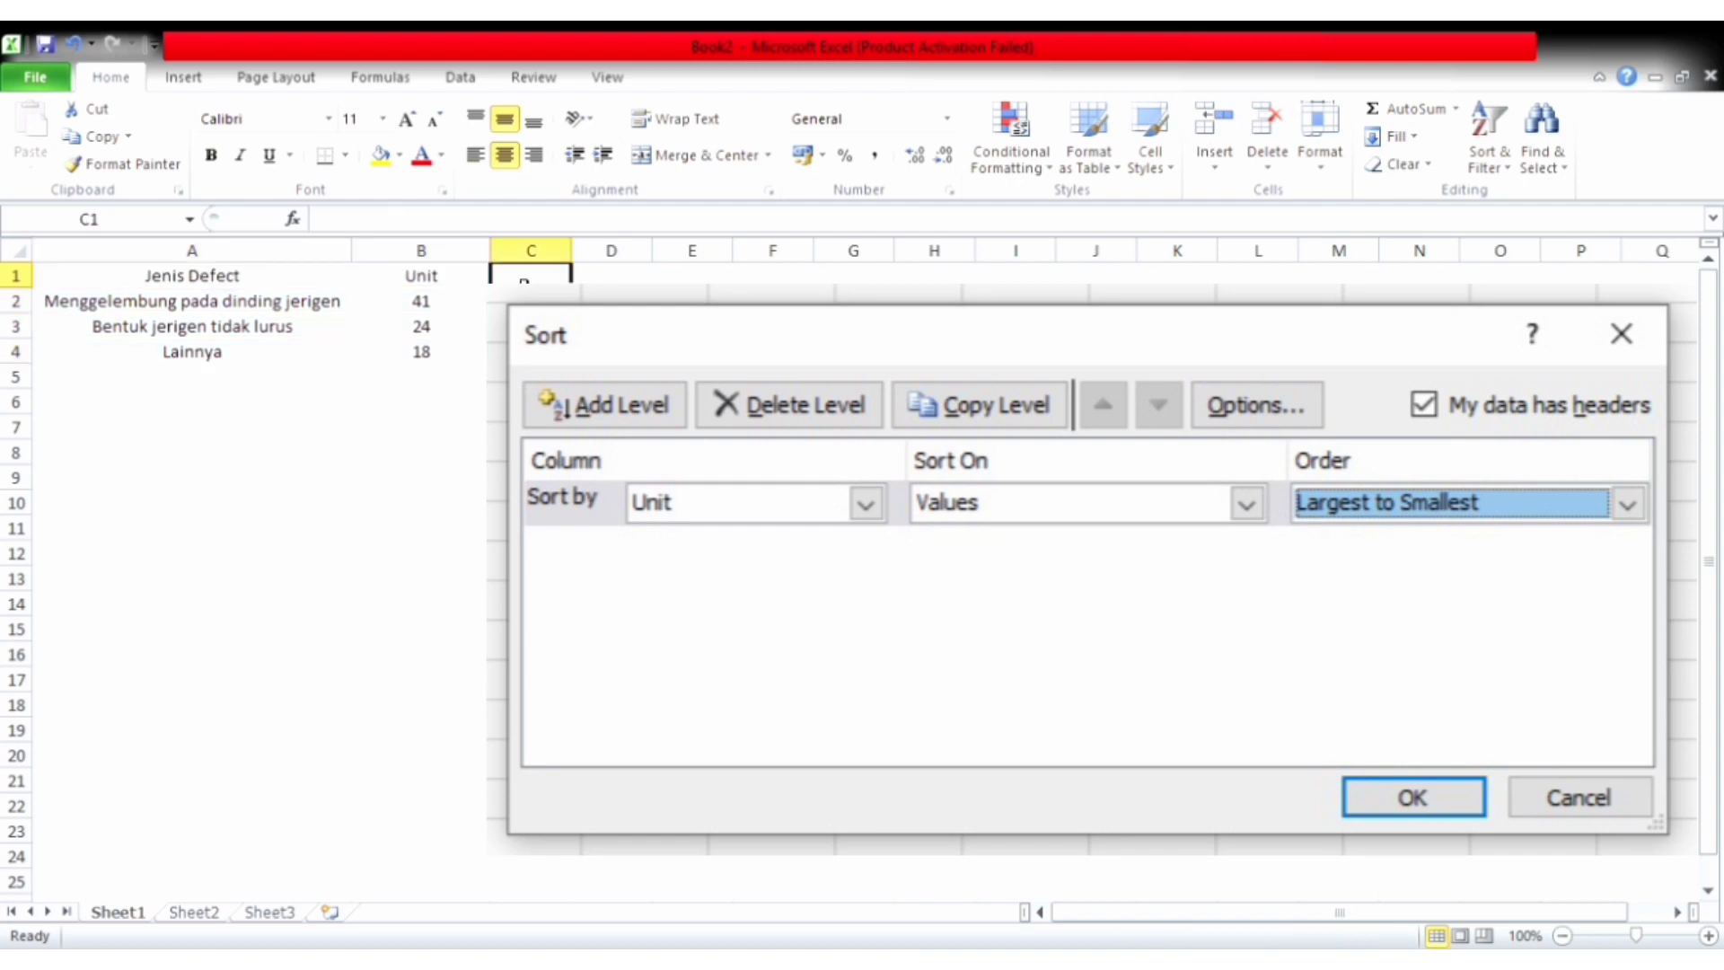
pyautogui.write('Uni')
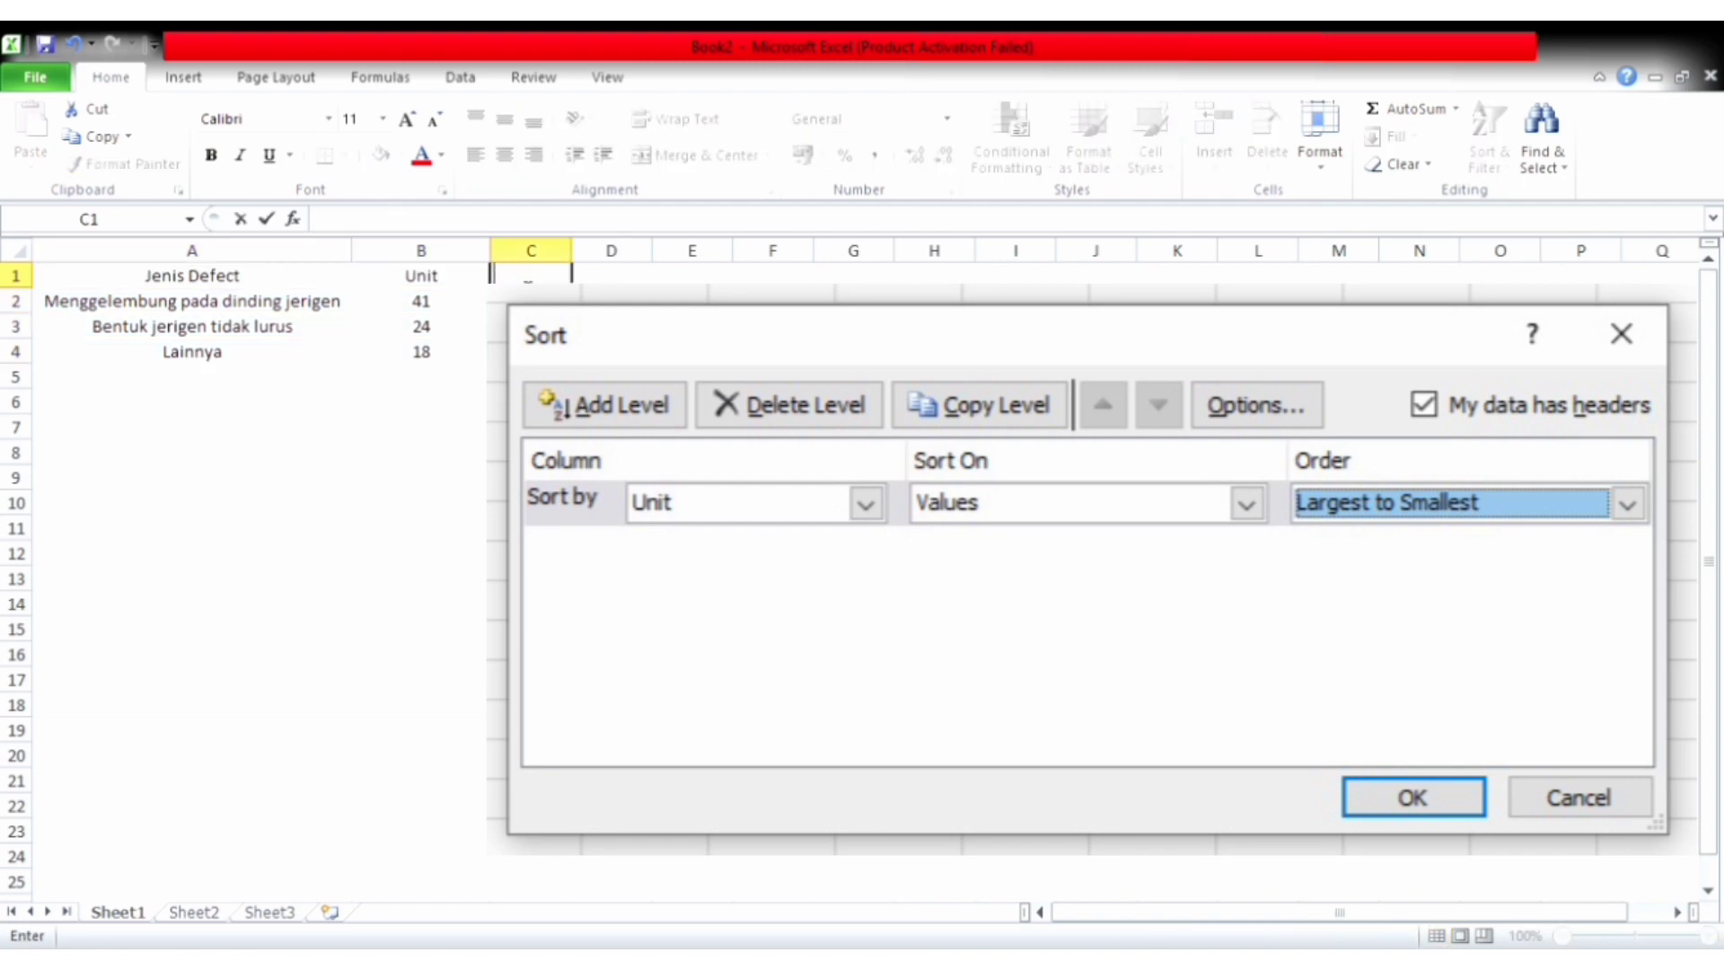
pyautogui.write('t Kumulatif')
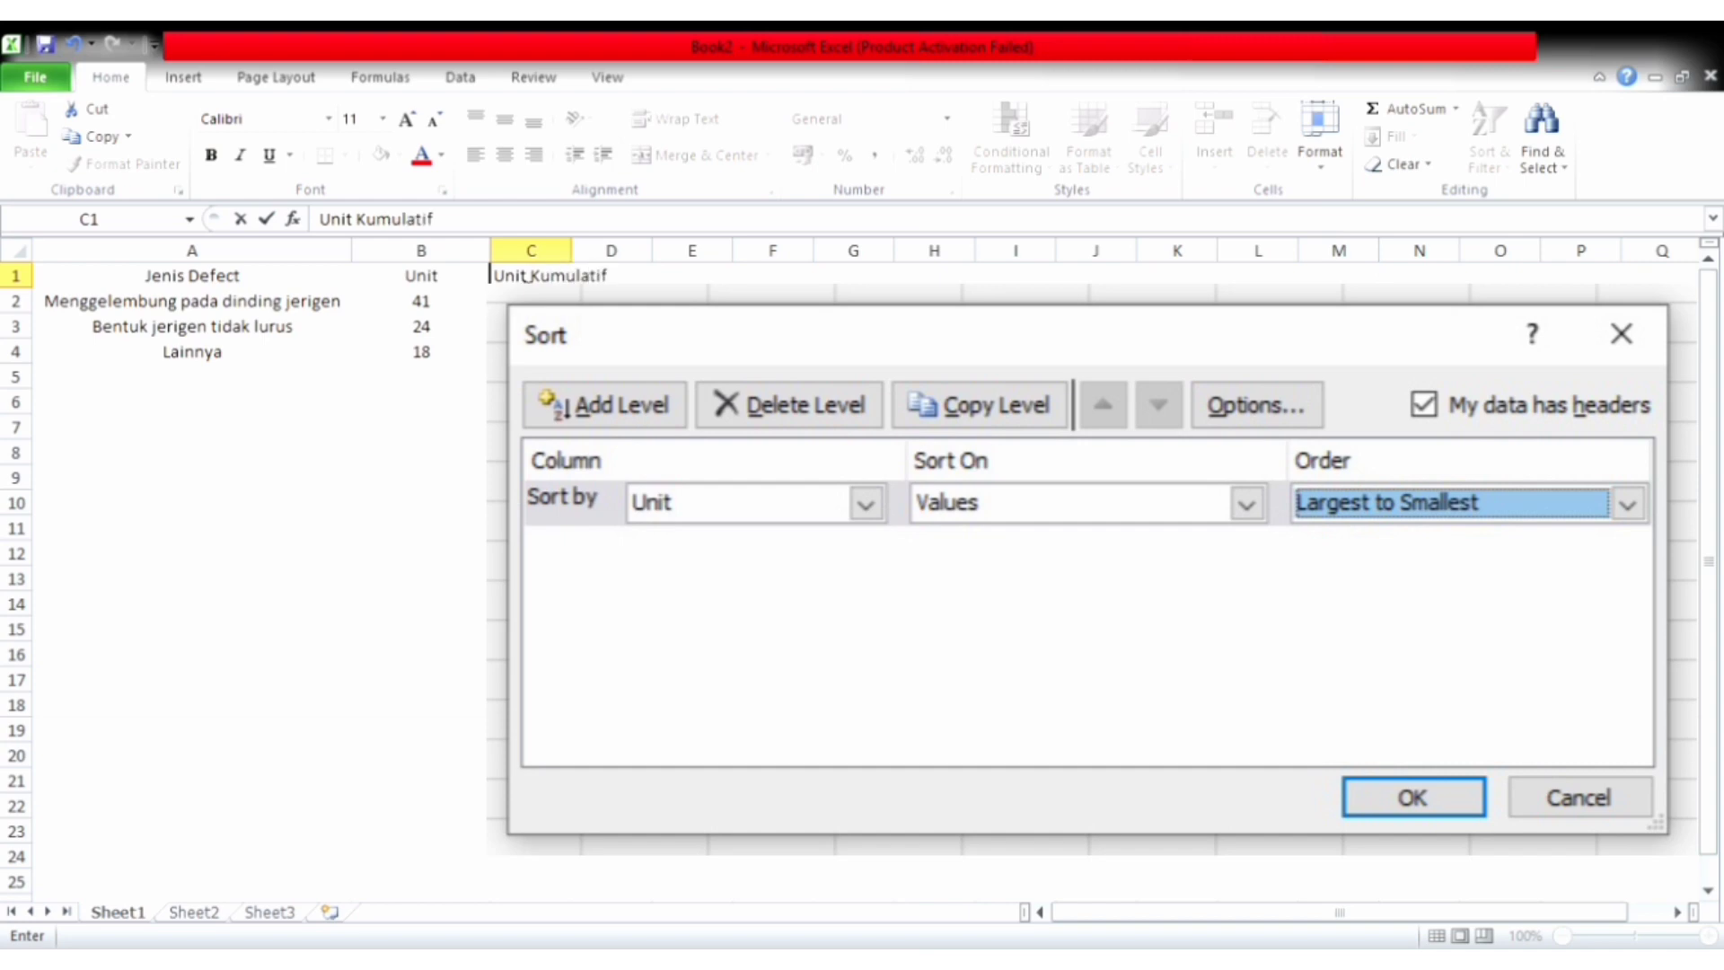
pyautogui.click(587, 298)
pyautogui.moveTo(585, 268); pyautogui.dragTo(657, 269)
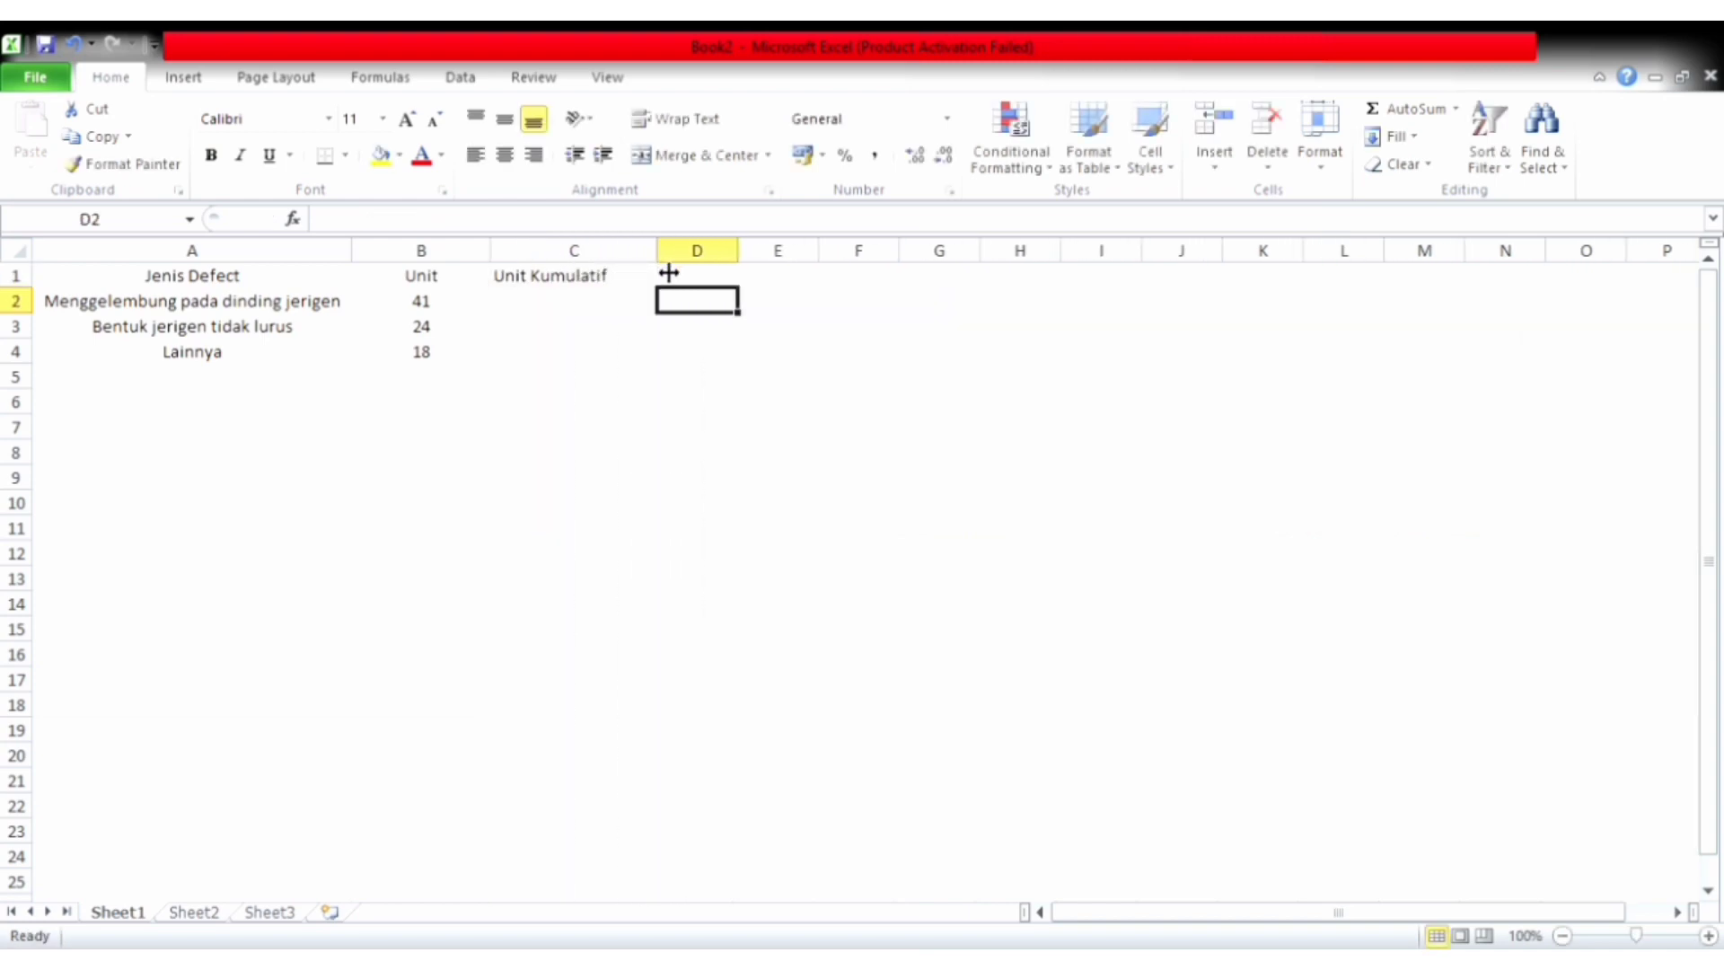
# - Enter the formula =B2 in cell C2 as the first cumulative unit value
pyautogui.click(600, 307)
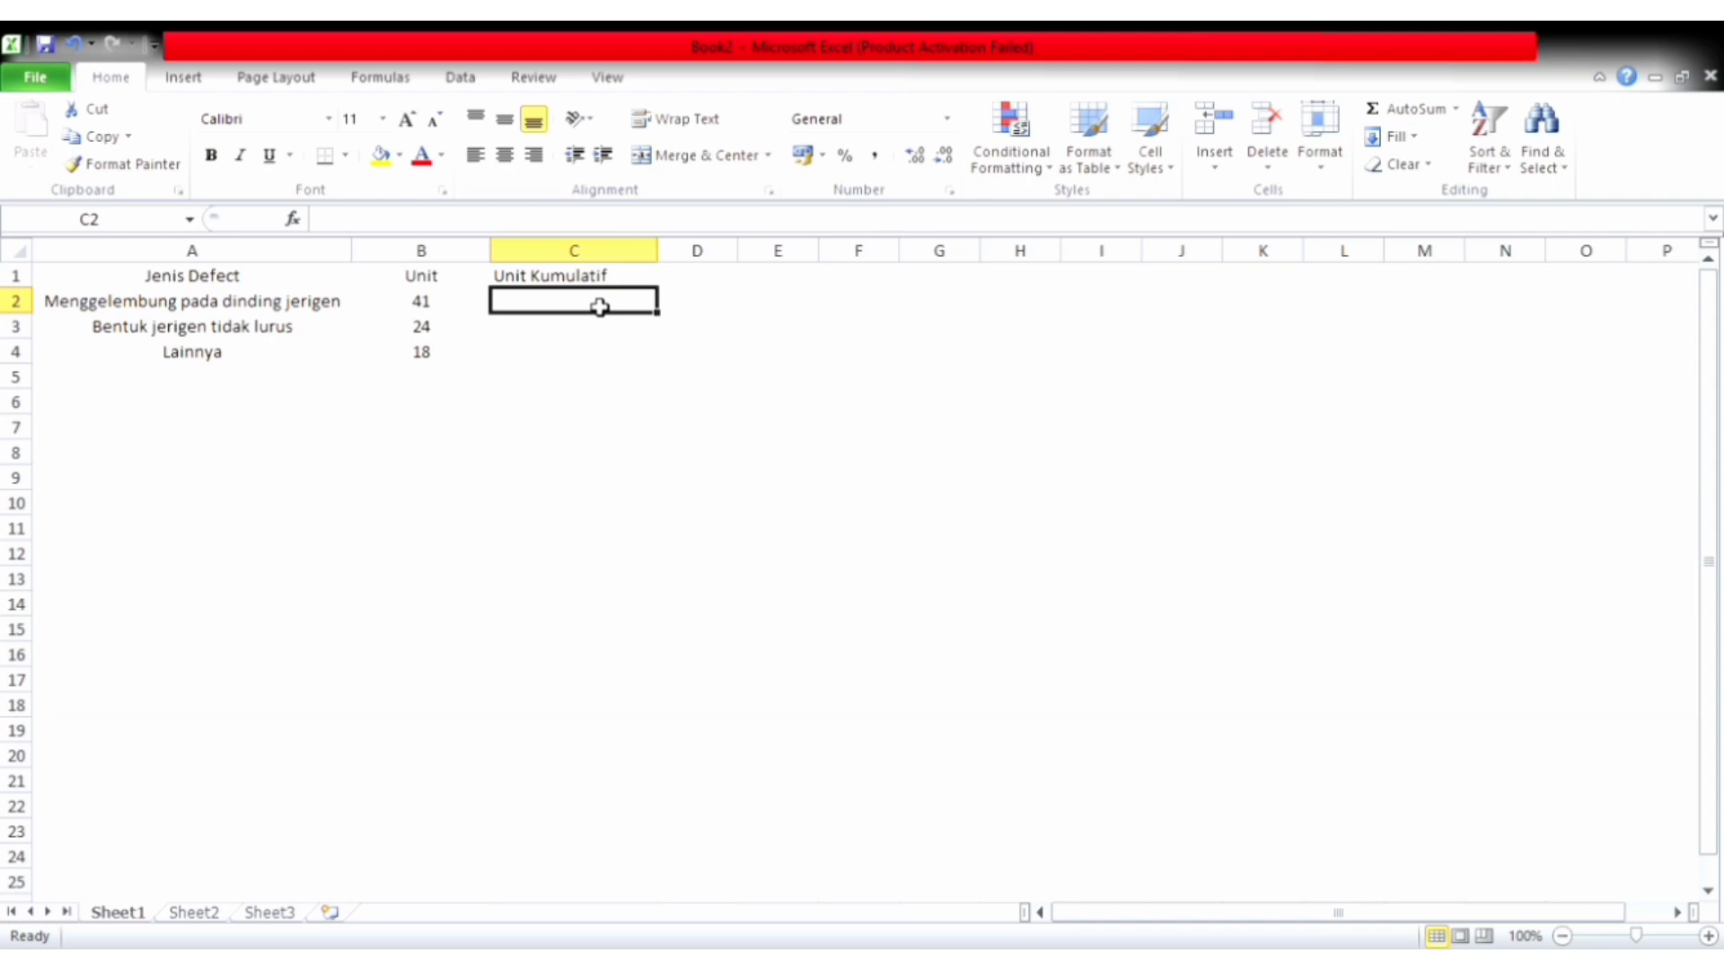
pyautogui.write('=')
pyautogui.click(464, 305)
pyautogui.press('Return')
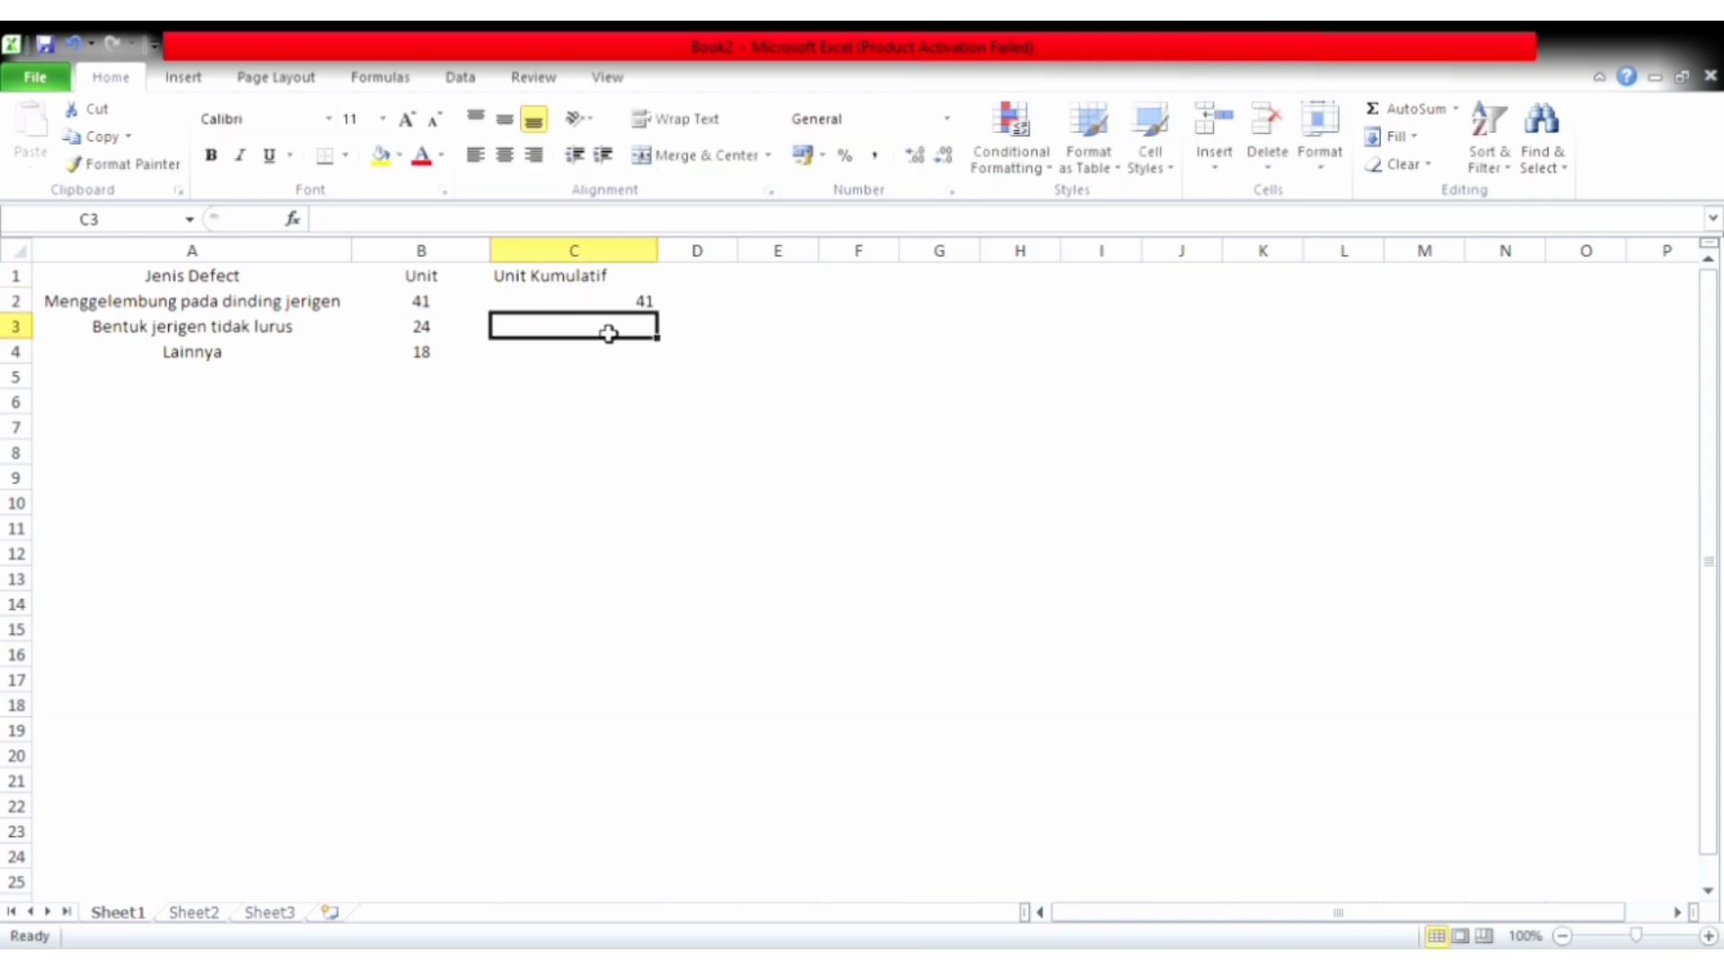
# - Enter the formula =C2+B3 in cell C3 and fill it down to C4
pyautogui.write('=')
pyautogui.click(589, 308)
pyautogui.write('+')
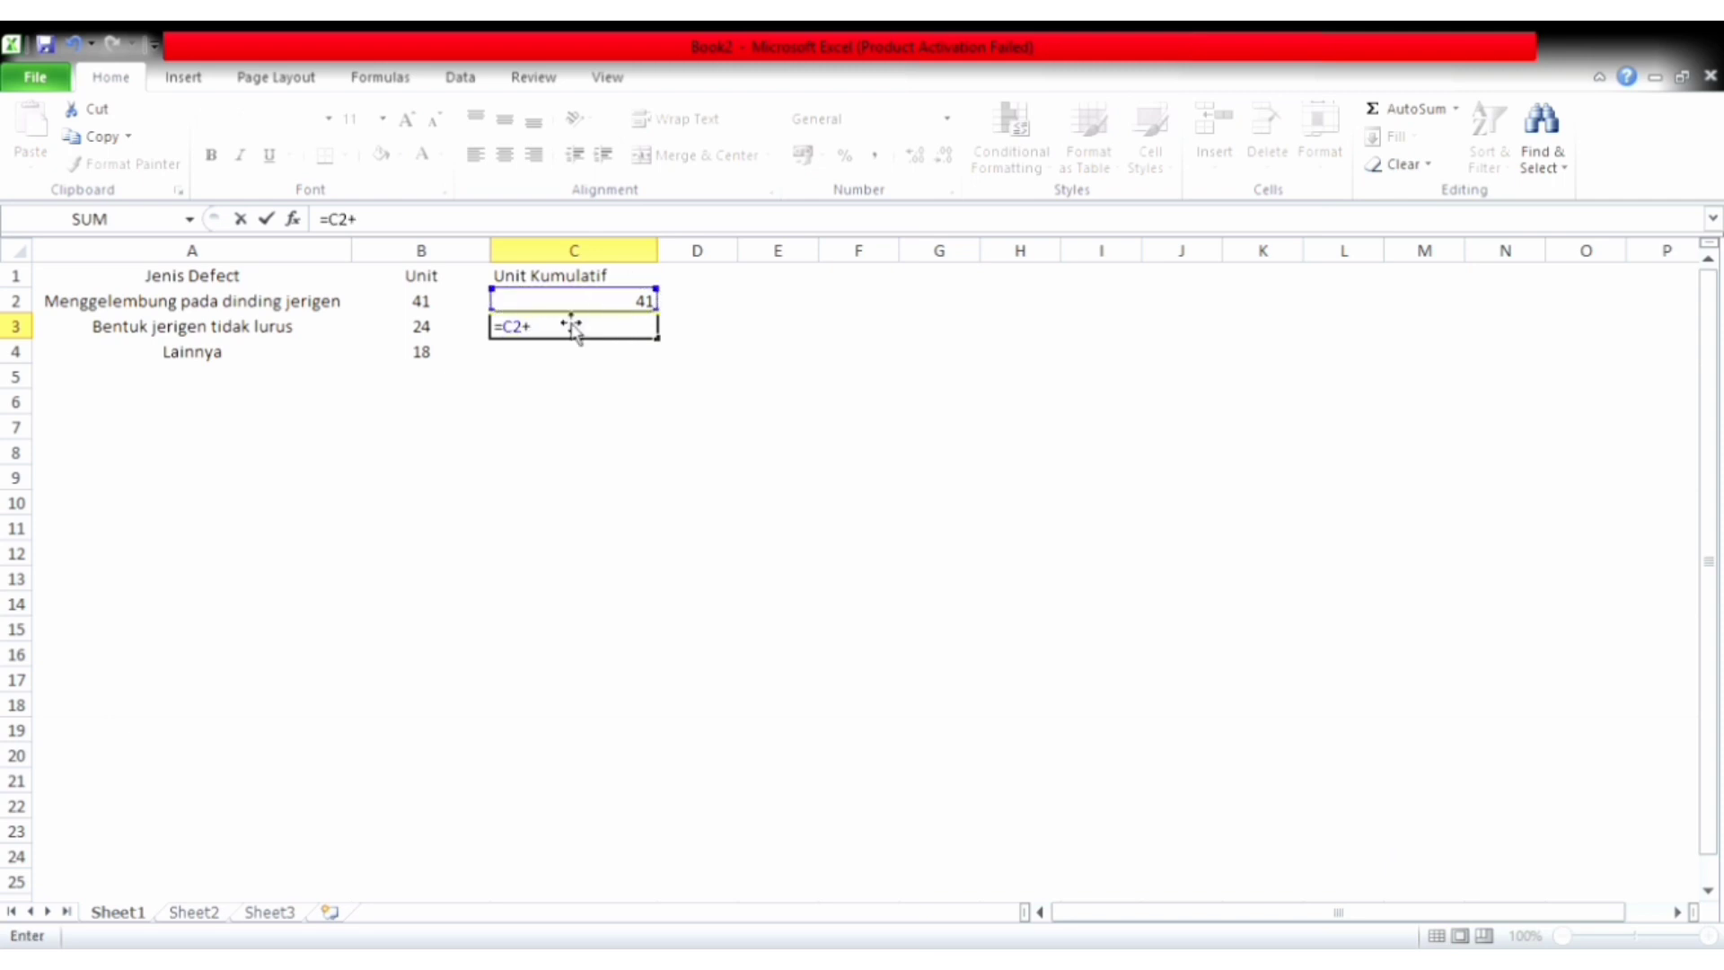
pyautogui.click(462, 336)
pyautogui.press('Return')
pyautogui.click(539, 329)
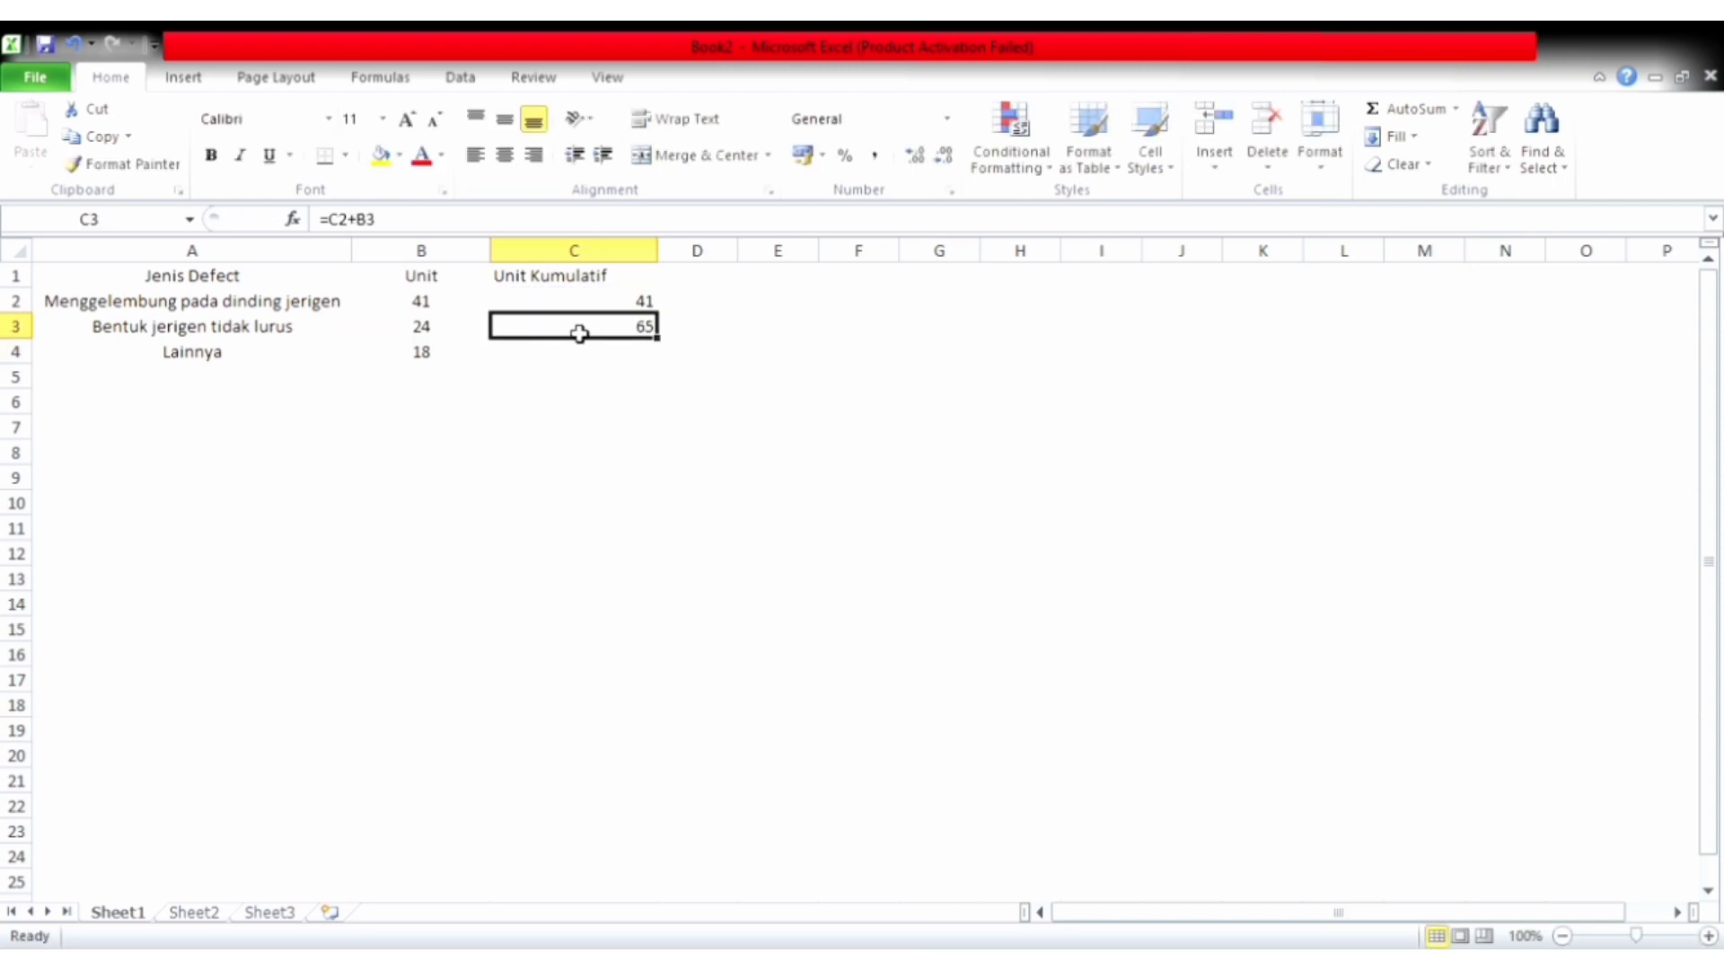
pyautogui.moveTo(670, 351); pyautogui.dragTo(665, 369)
pyautogui.click(615, 416)
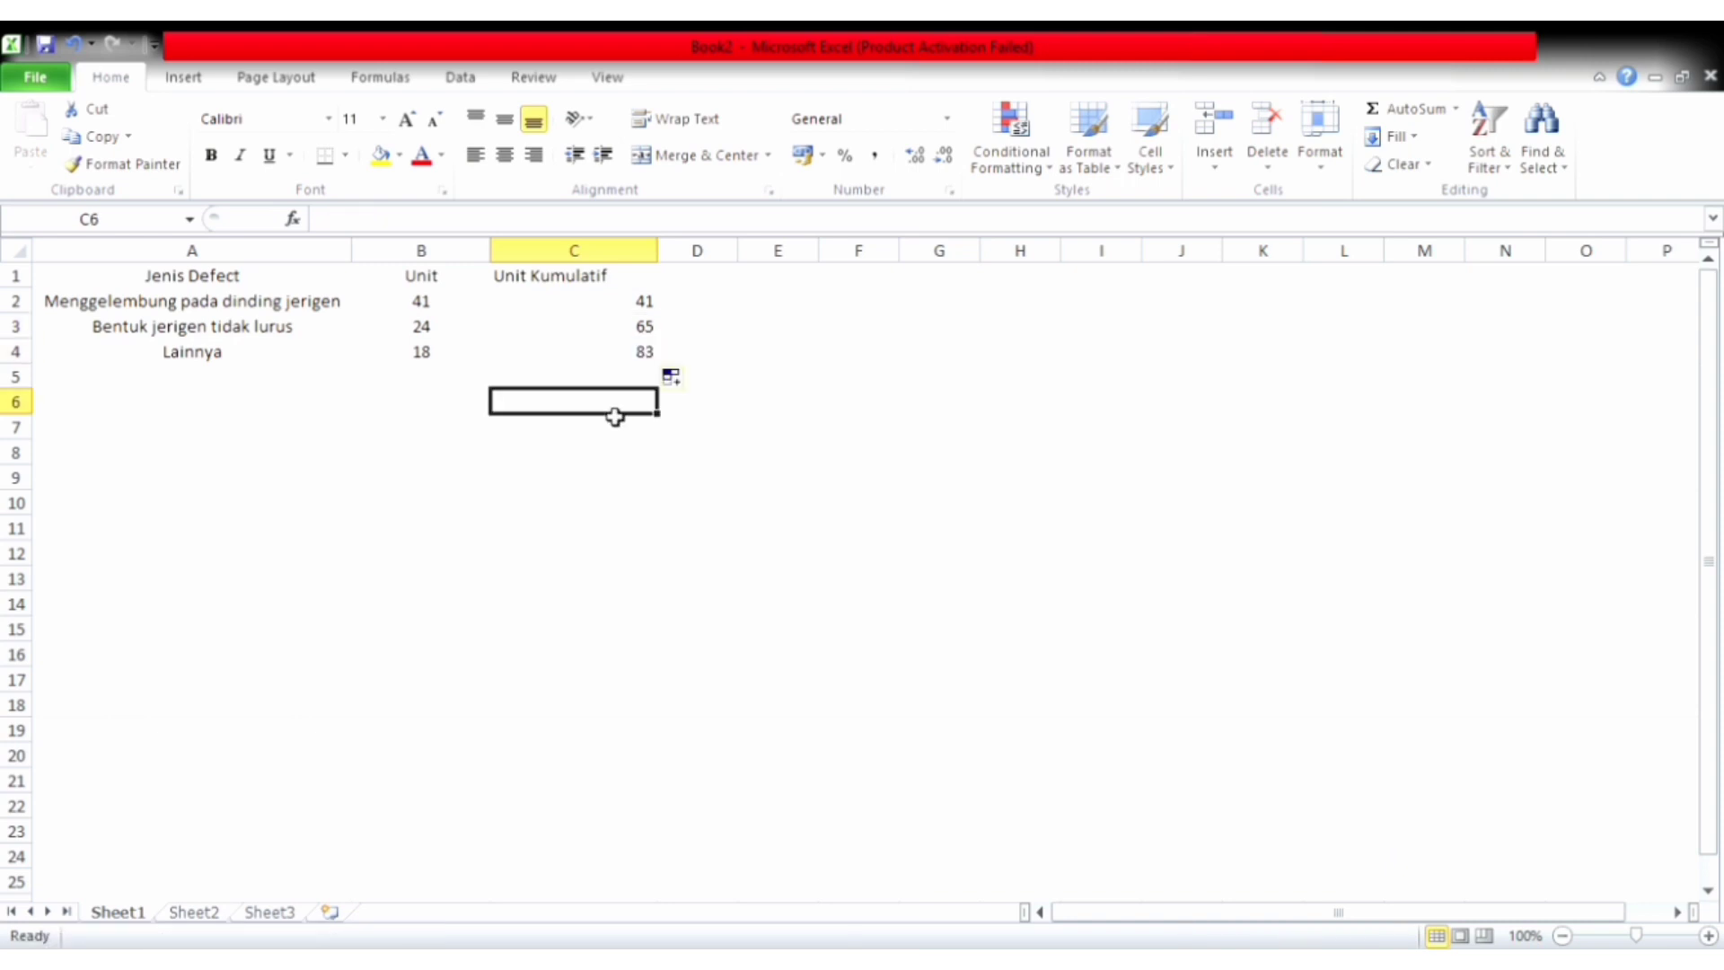
# - Add a "Total" label in cell A5 and sum the units B2:B4 in cell B5
pyautogui.click(263, 390)
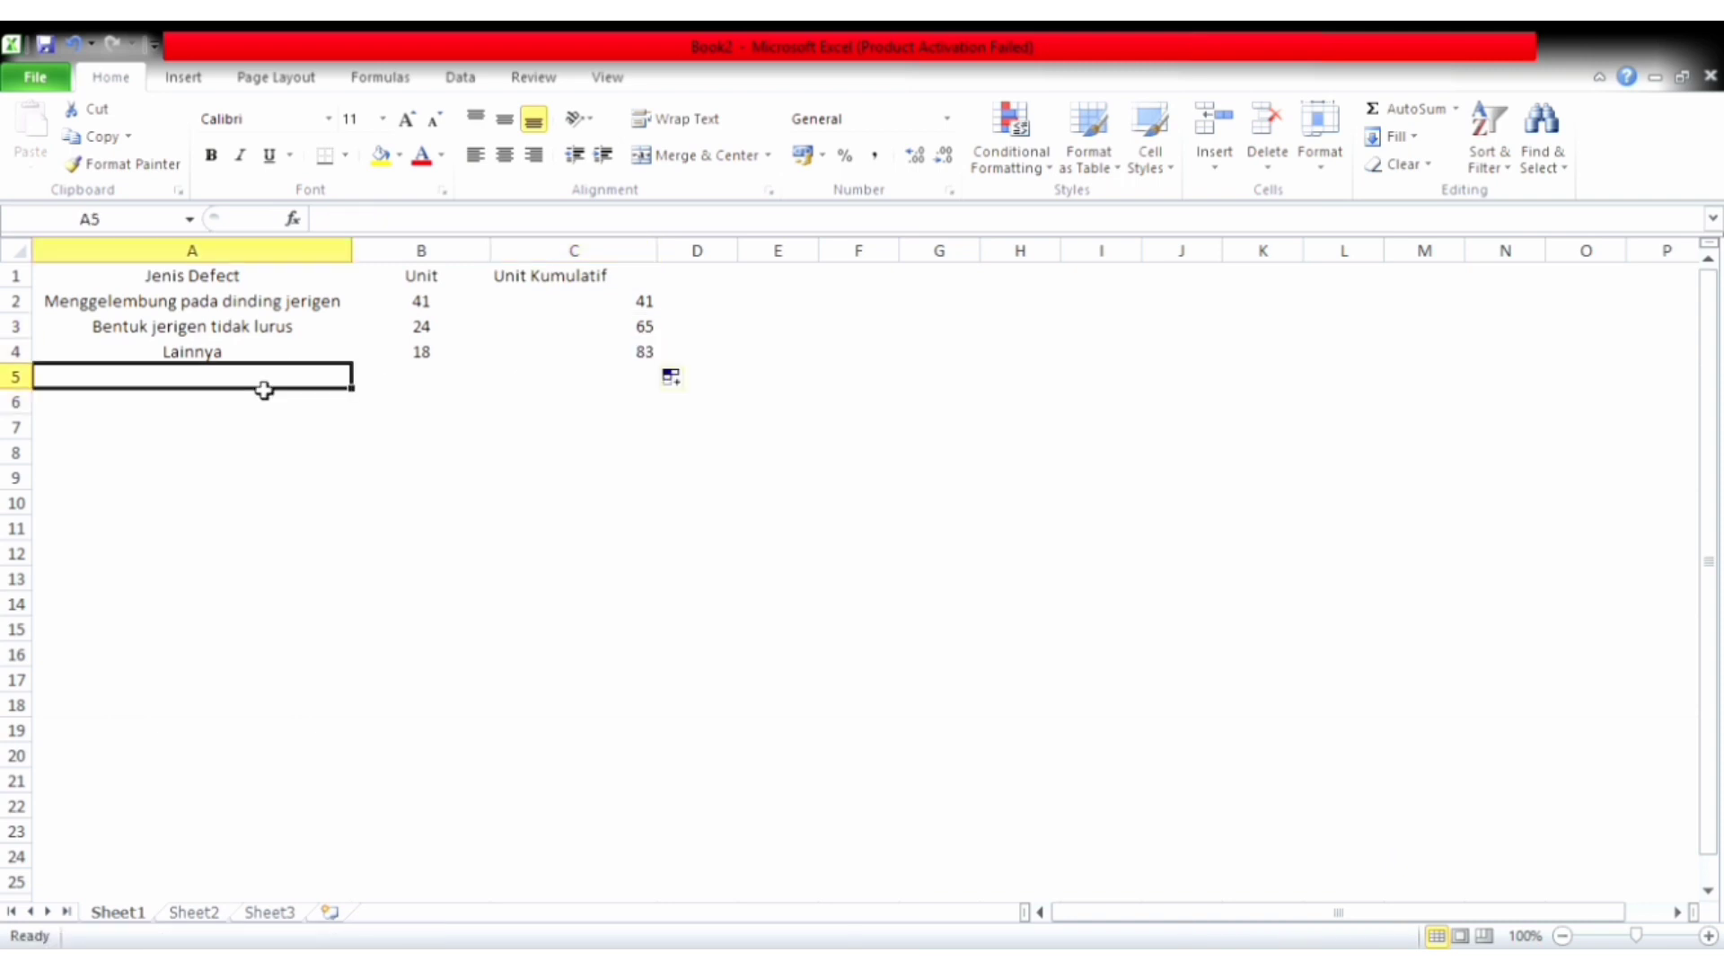
pyautogui.write('Total')
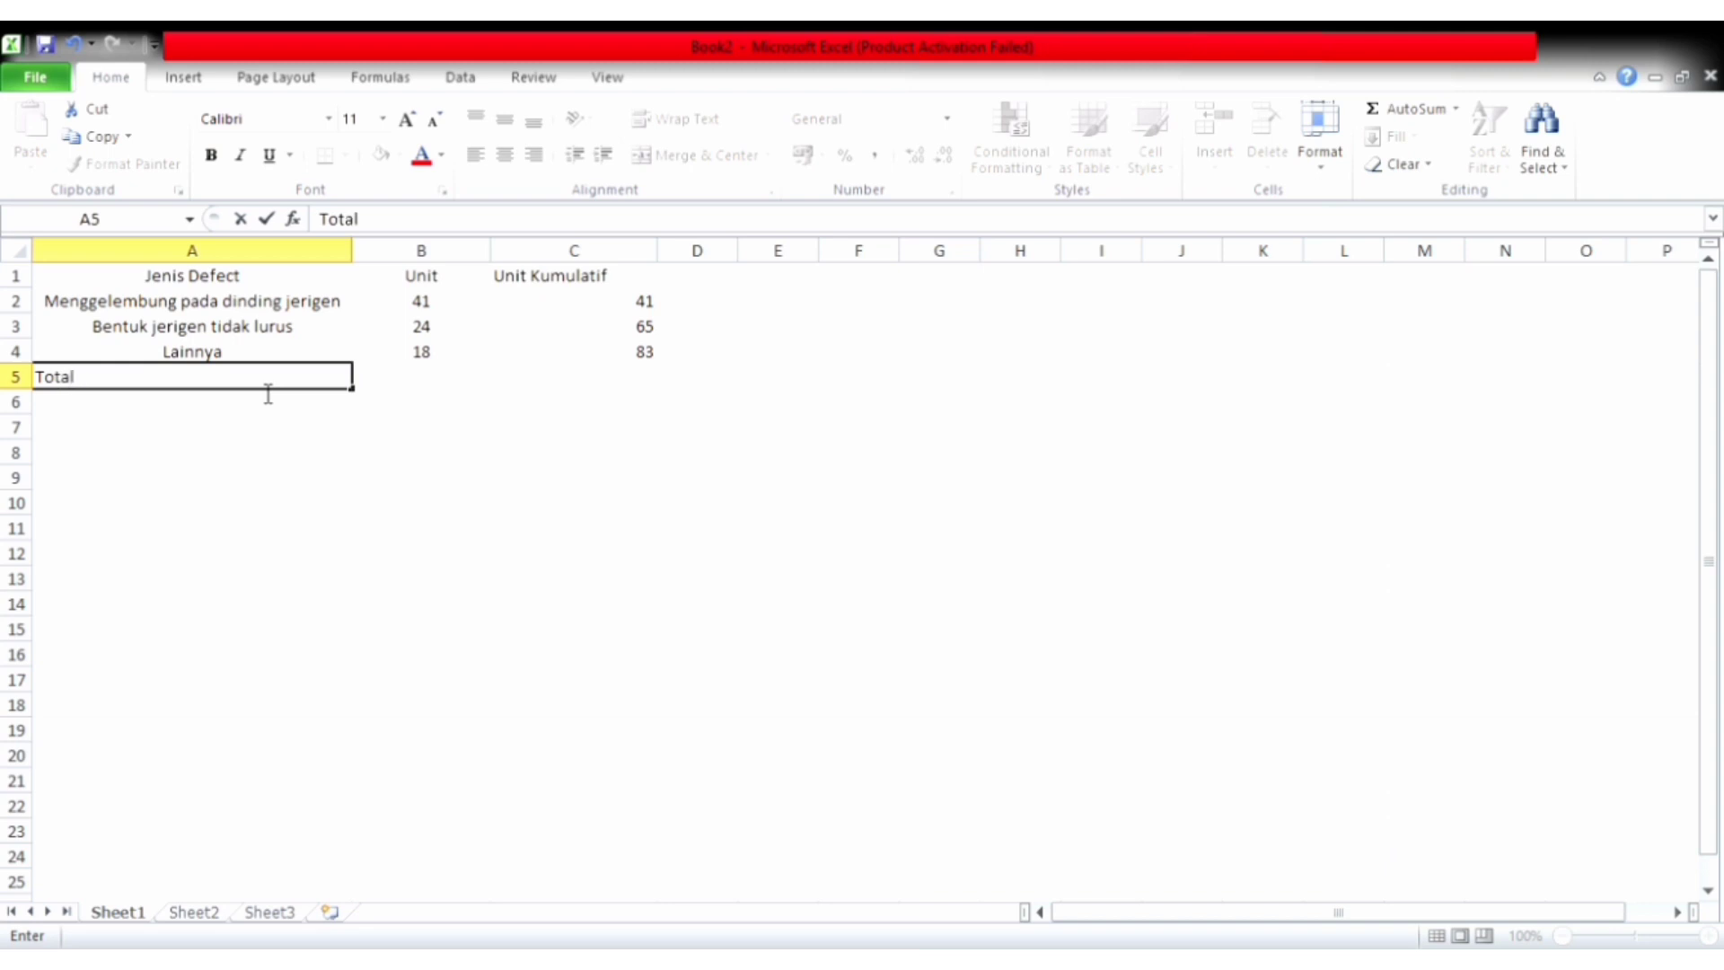
pyautogui.click(433, 384)
pyautogui.write('=')
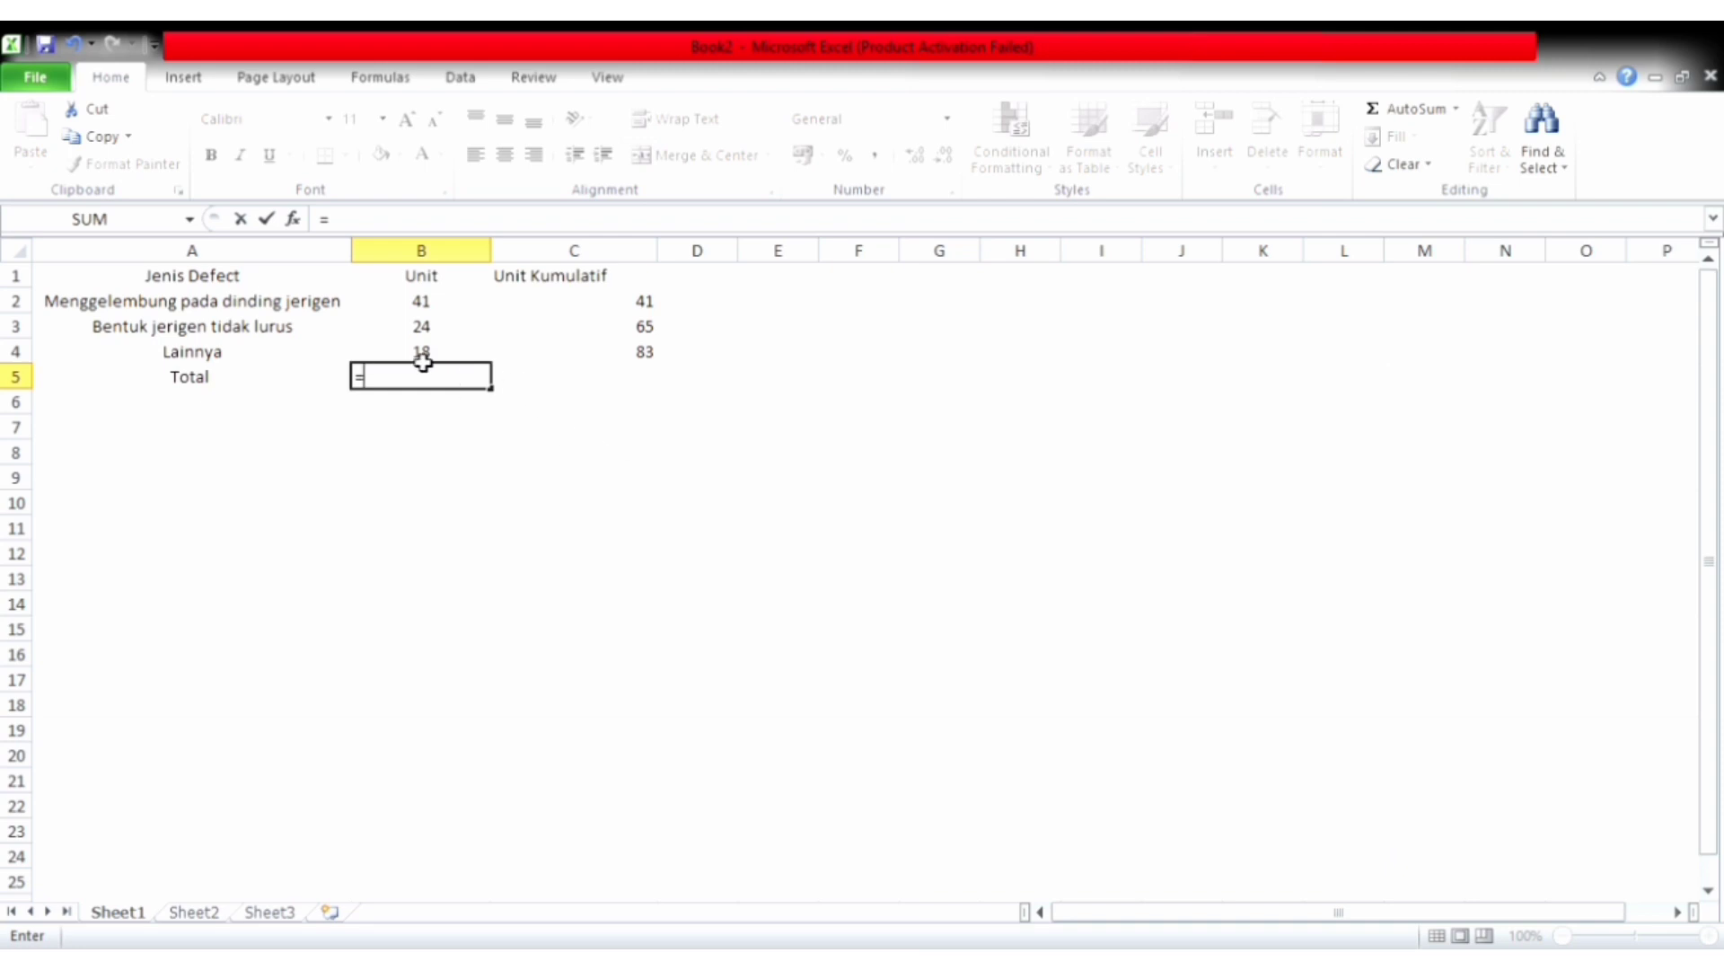
pyautogui.click(432, 305)
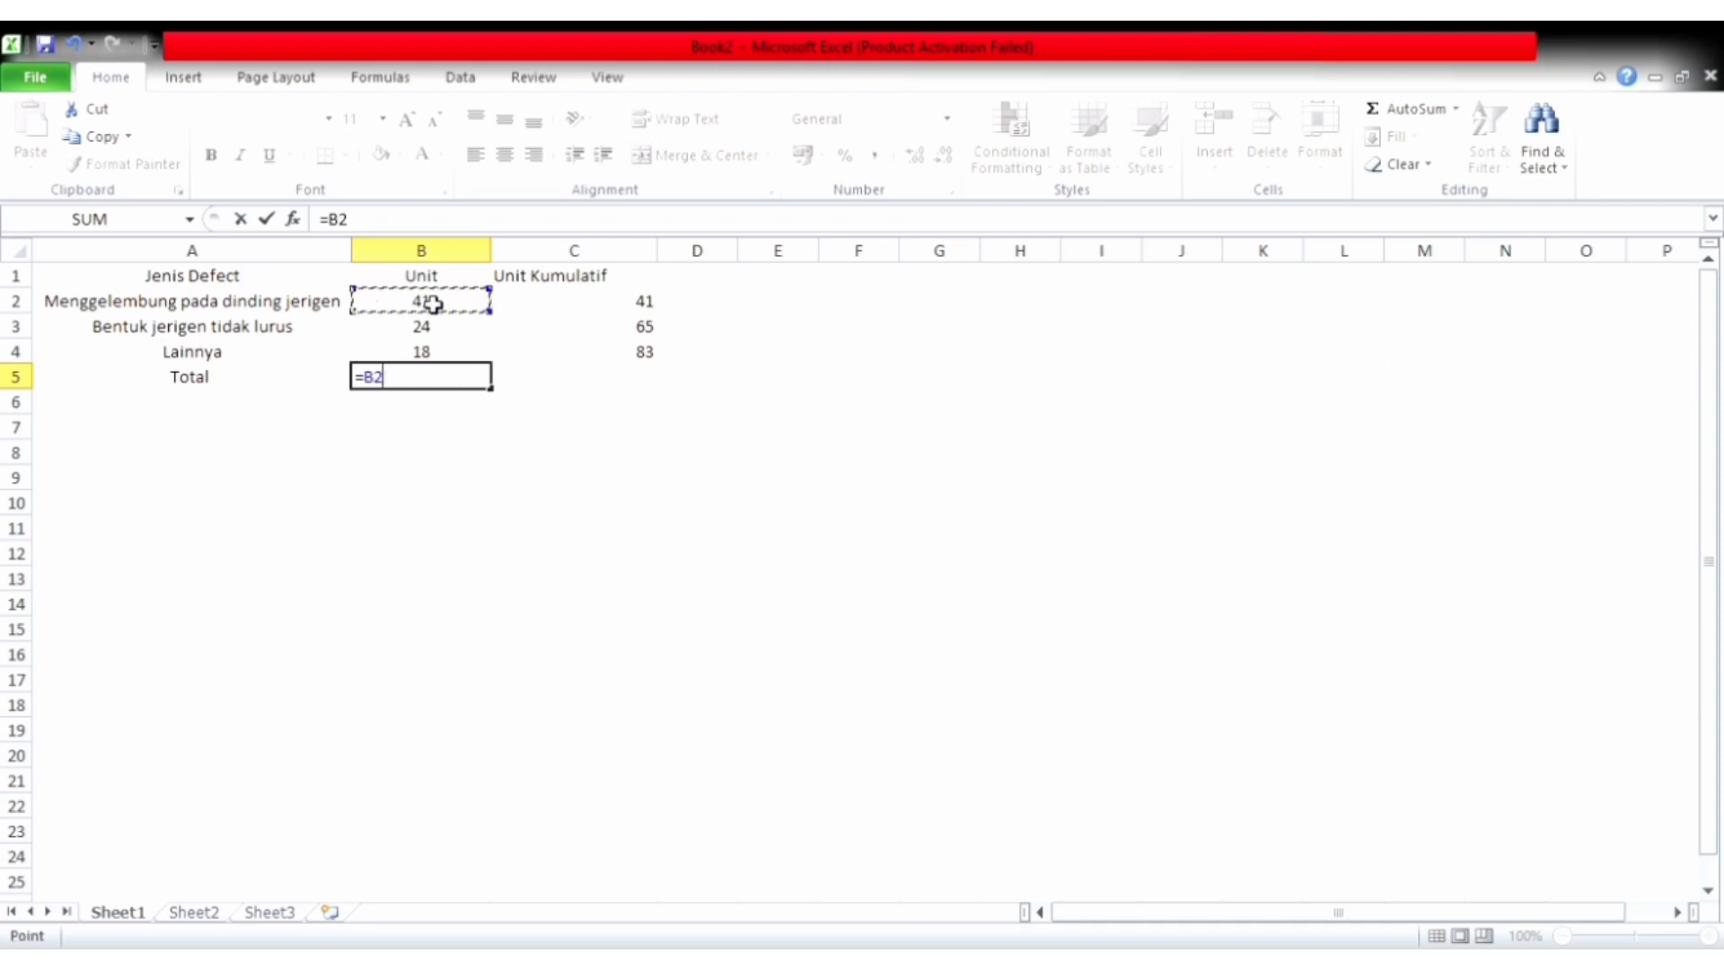
pyautogui.press('BackSpace')
pyautogui.press('BackSpace')
pyautogui.write('sum(')
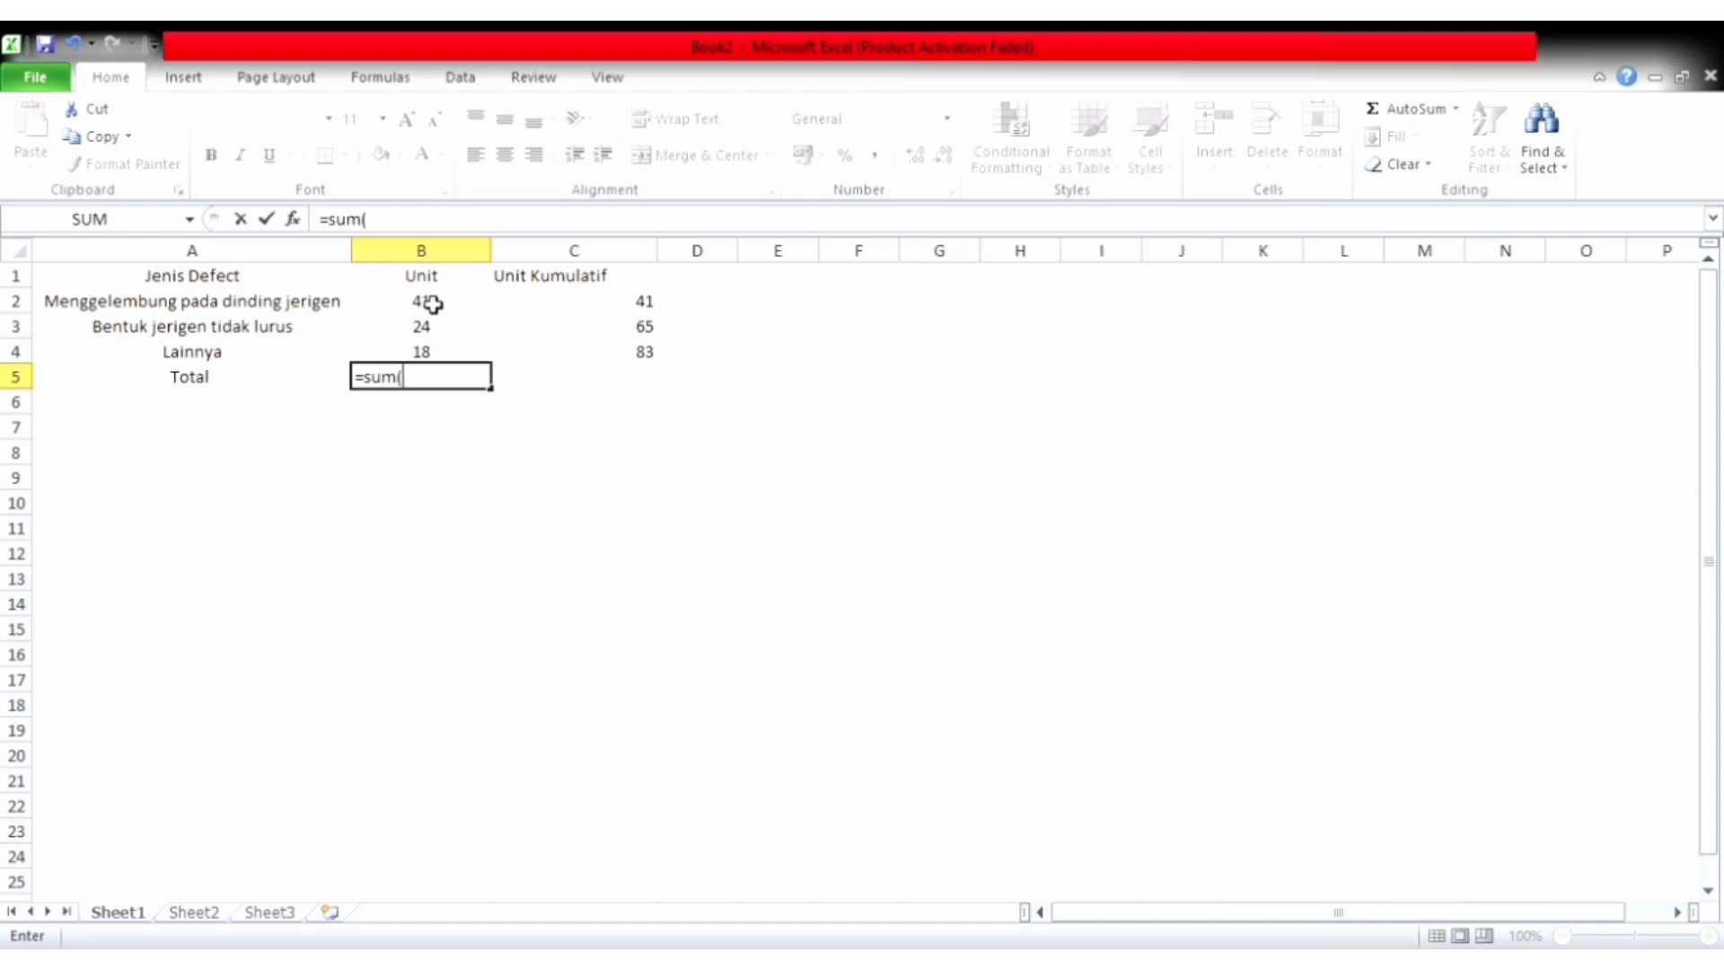
pyautogui.moveTo(433, 305); pyautogui.dragTo(454, 362)
pyautogui.press('Return')
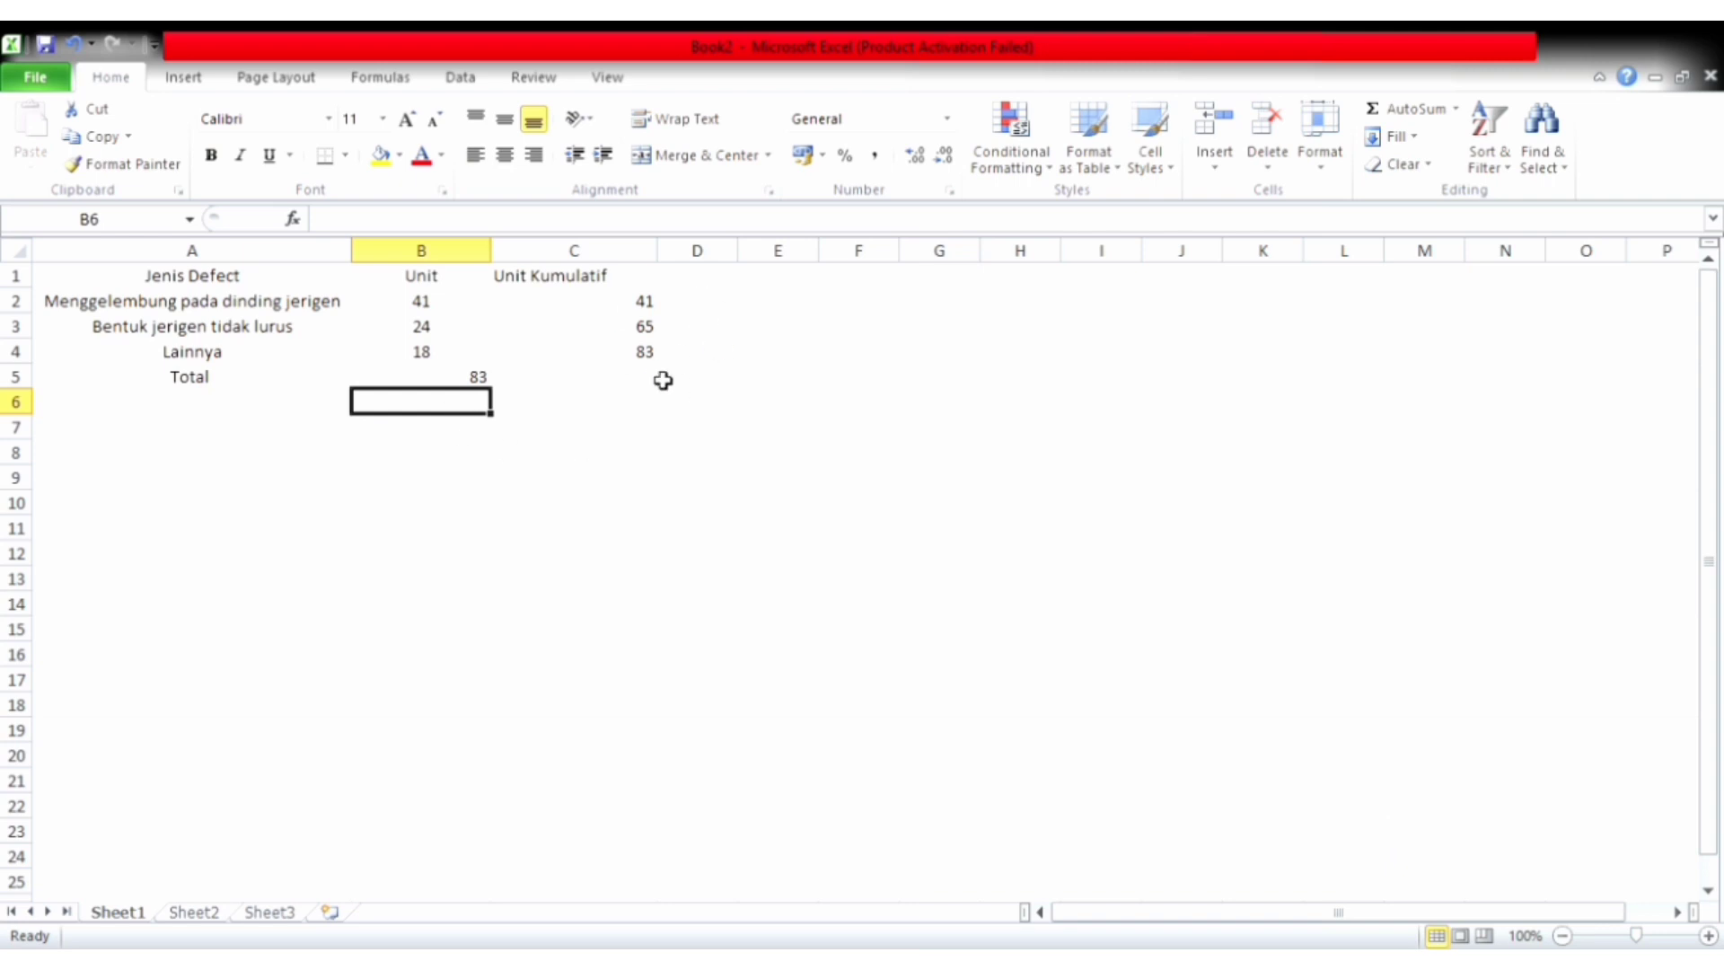
# - Enter the header "Persentase Kumulatif" in cell D1 and widen column D to fit it
pyautogui.click(685, 291)
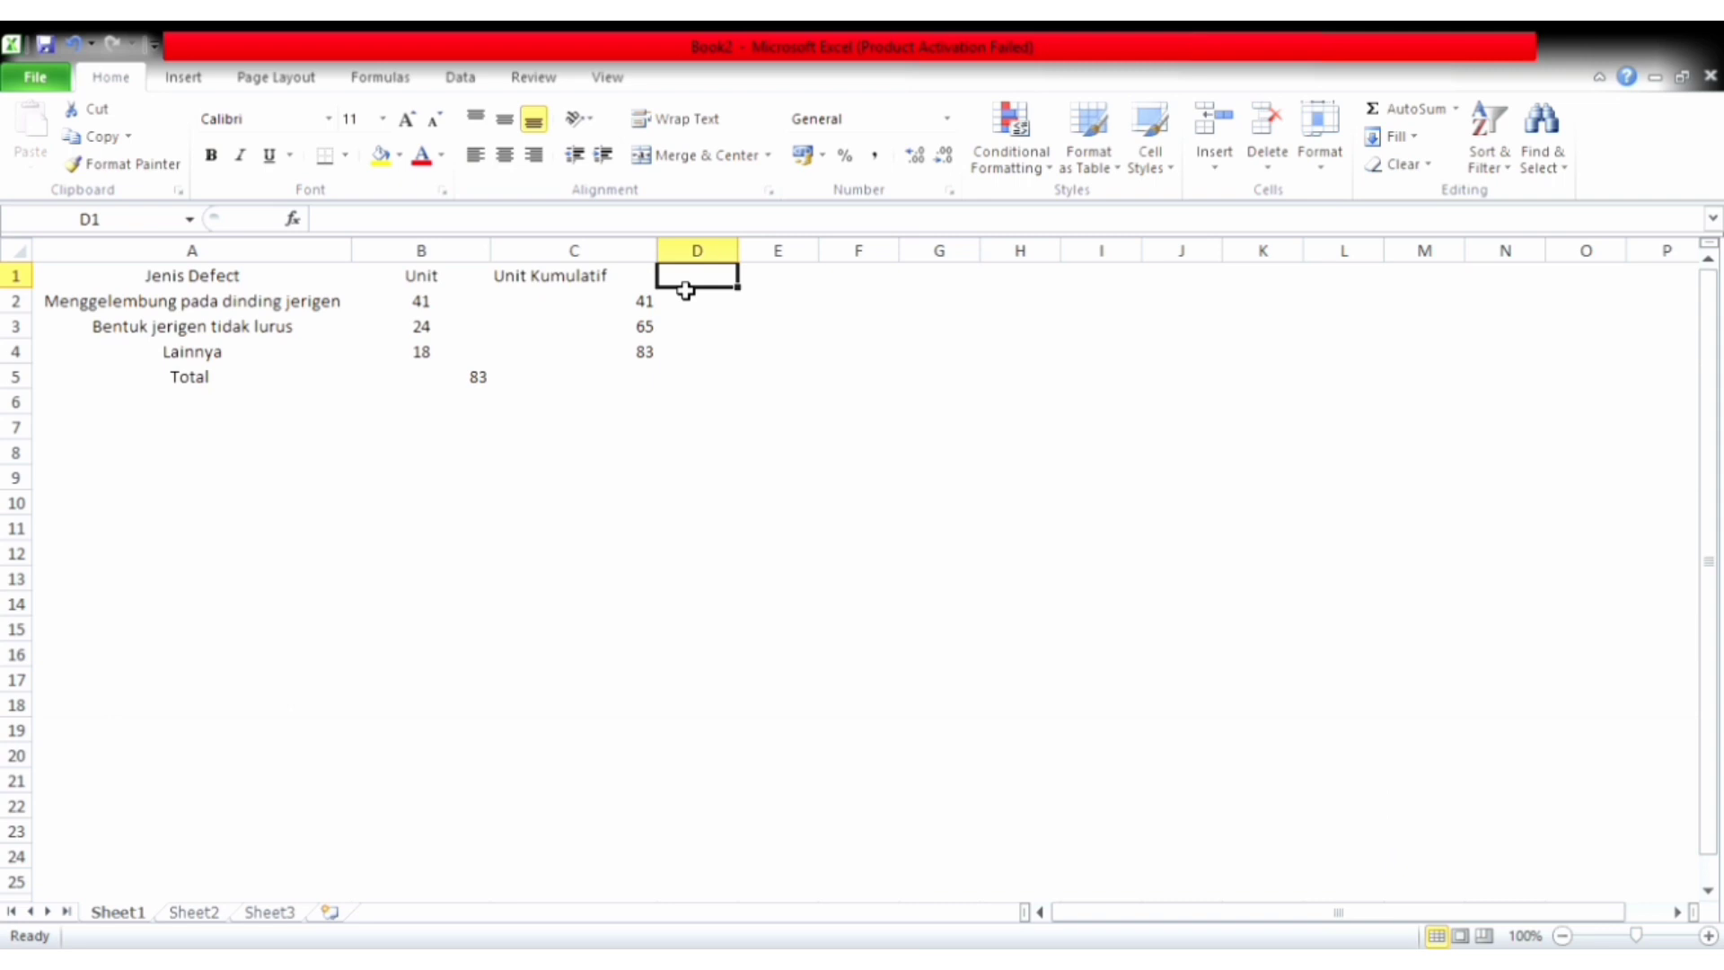
pyautogui.write('Persentase Kumulatifny')
pyautogui.press('BackSpace')
pyautogui.press('BackSpace')
pyautogui.click(775, 336)
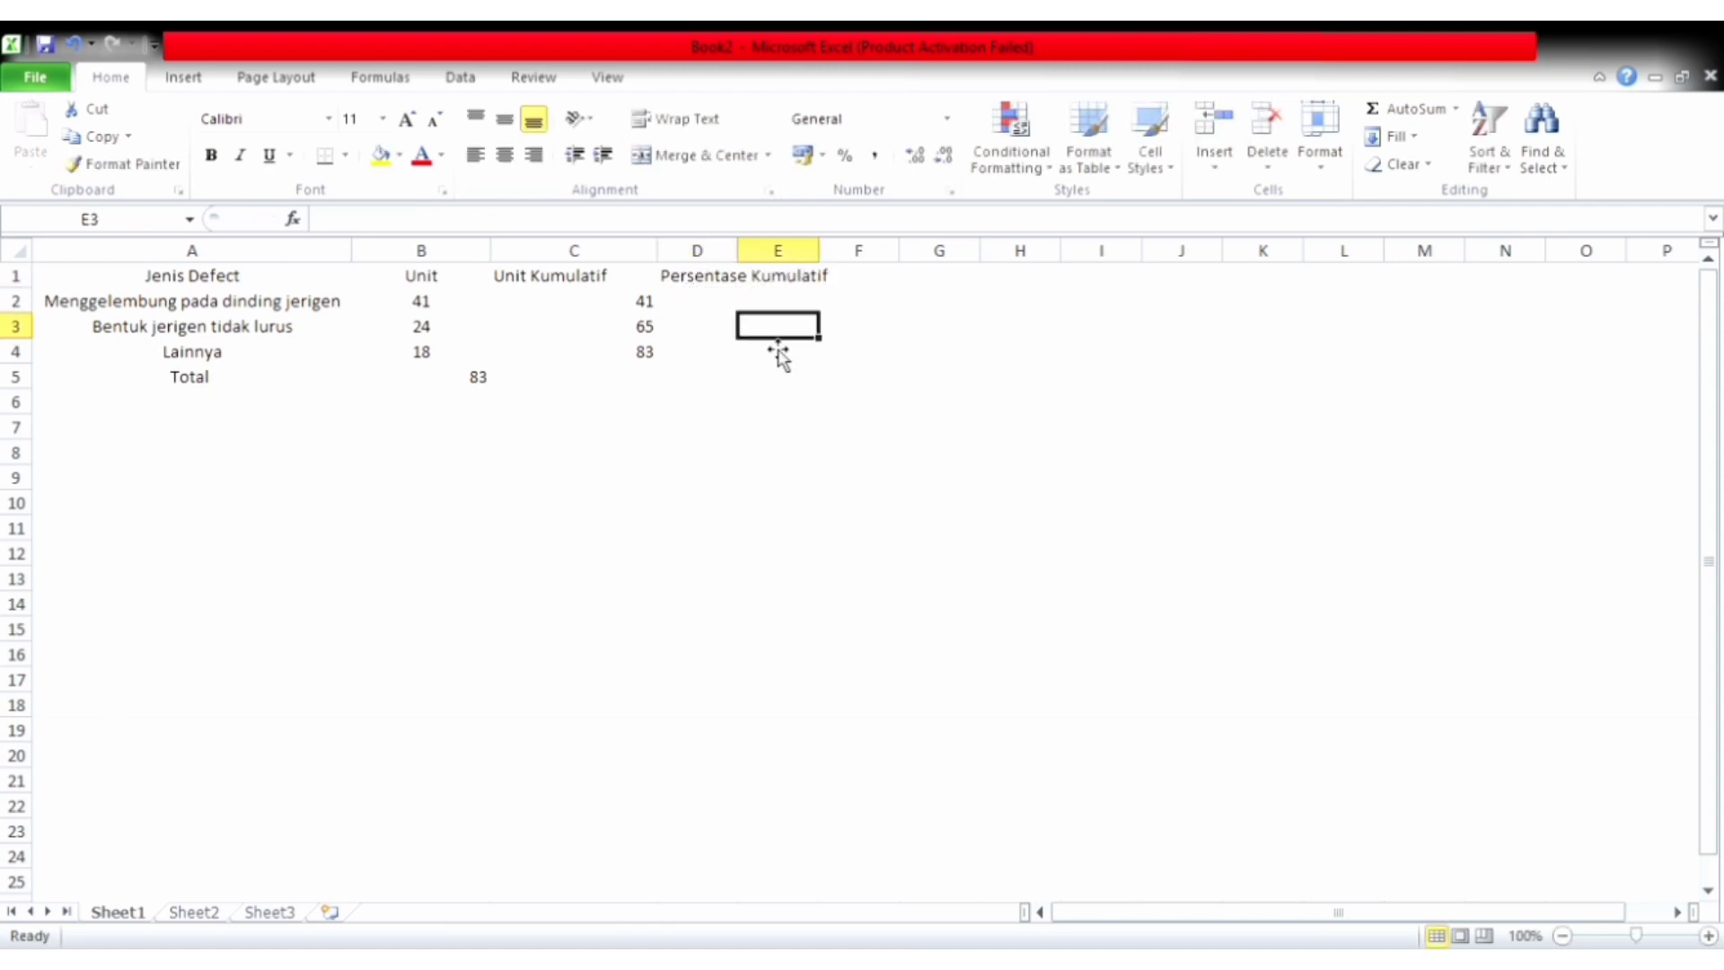
pyautogui.moveTo(738, 250); pyautogui.dragTo(851, 251)
# - Enter the formula =C2/$B$5 in cell D2, with an absolute reference to the total
pyautogui.click(787, 307)
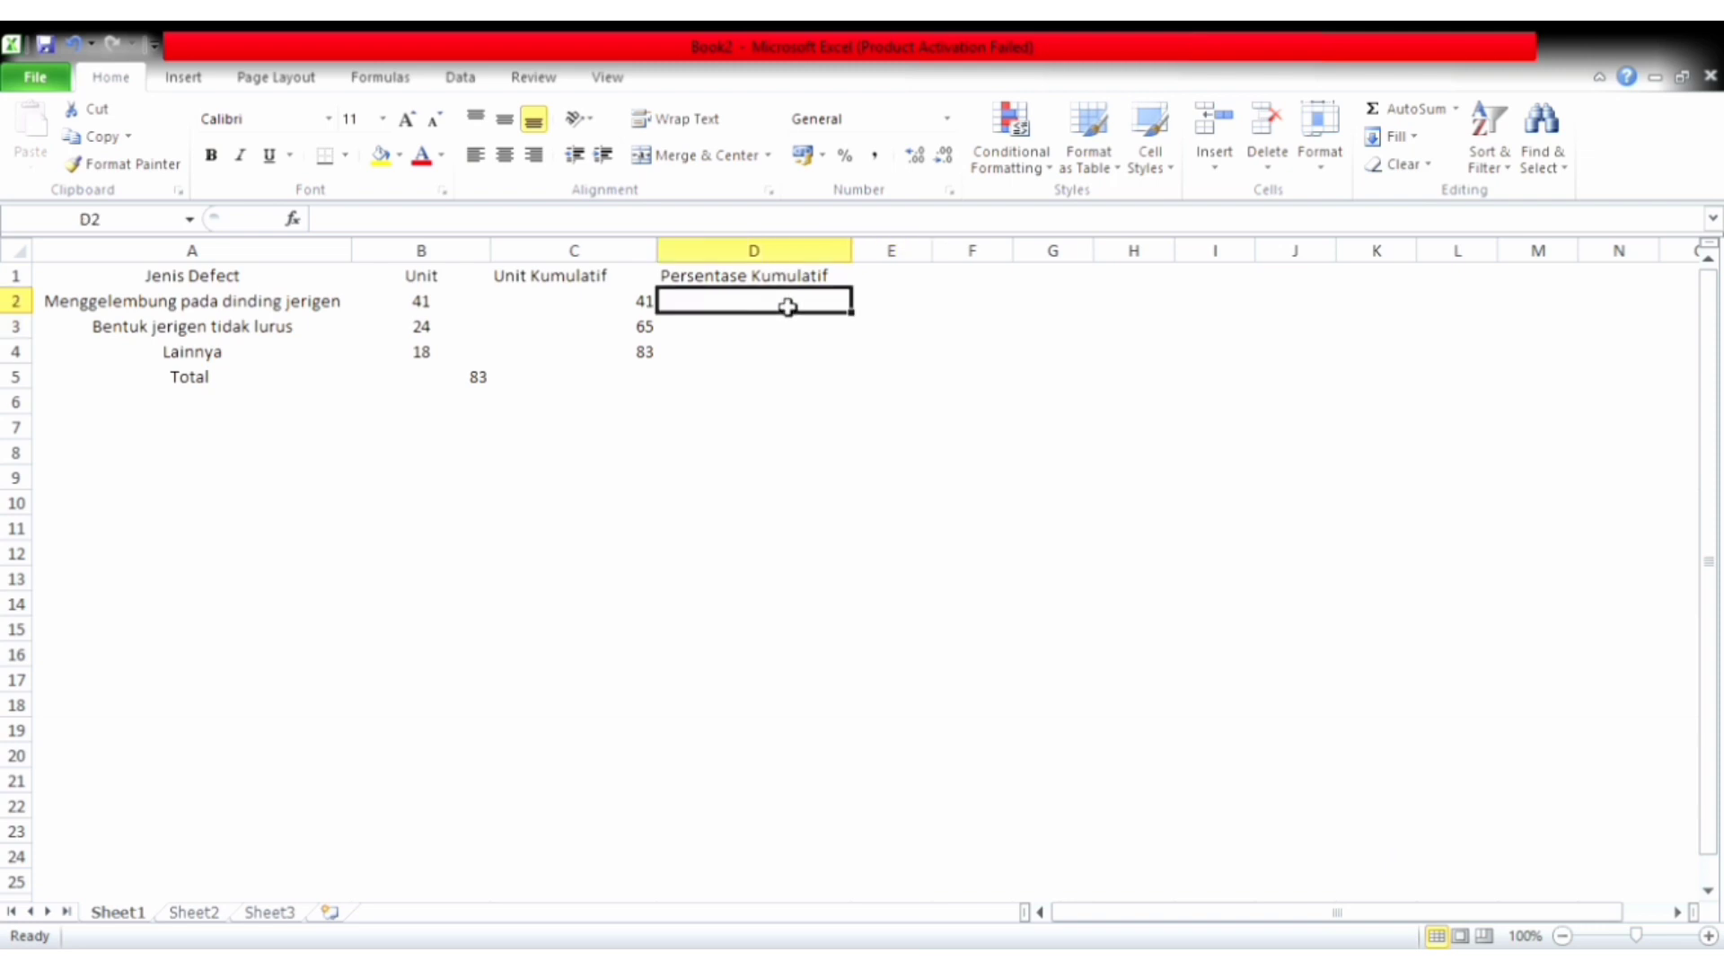
pyautogui.write('=')
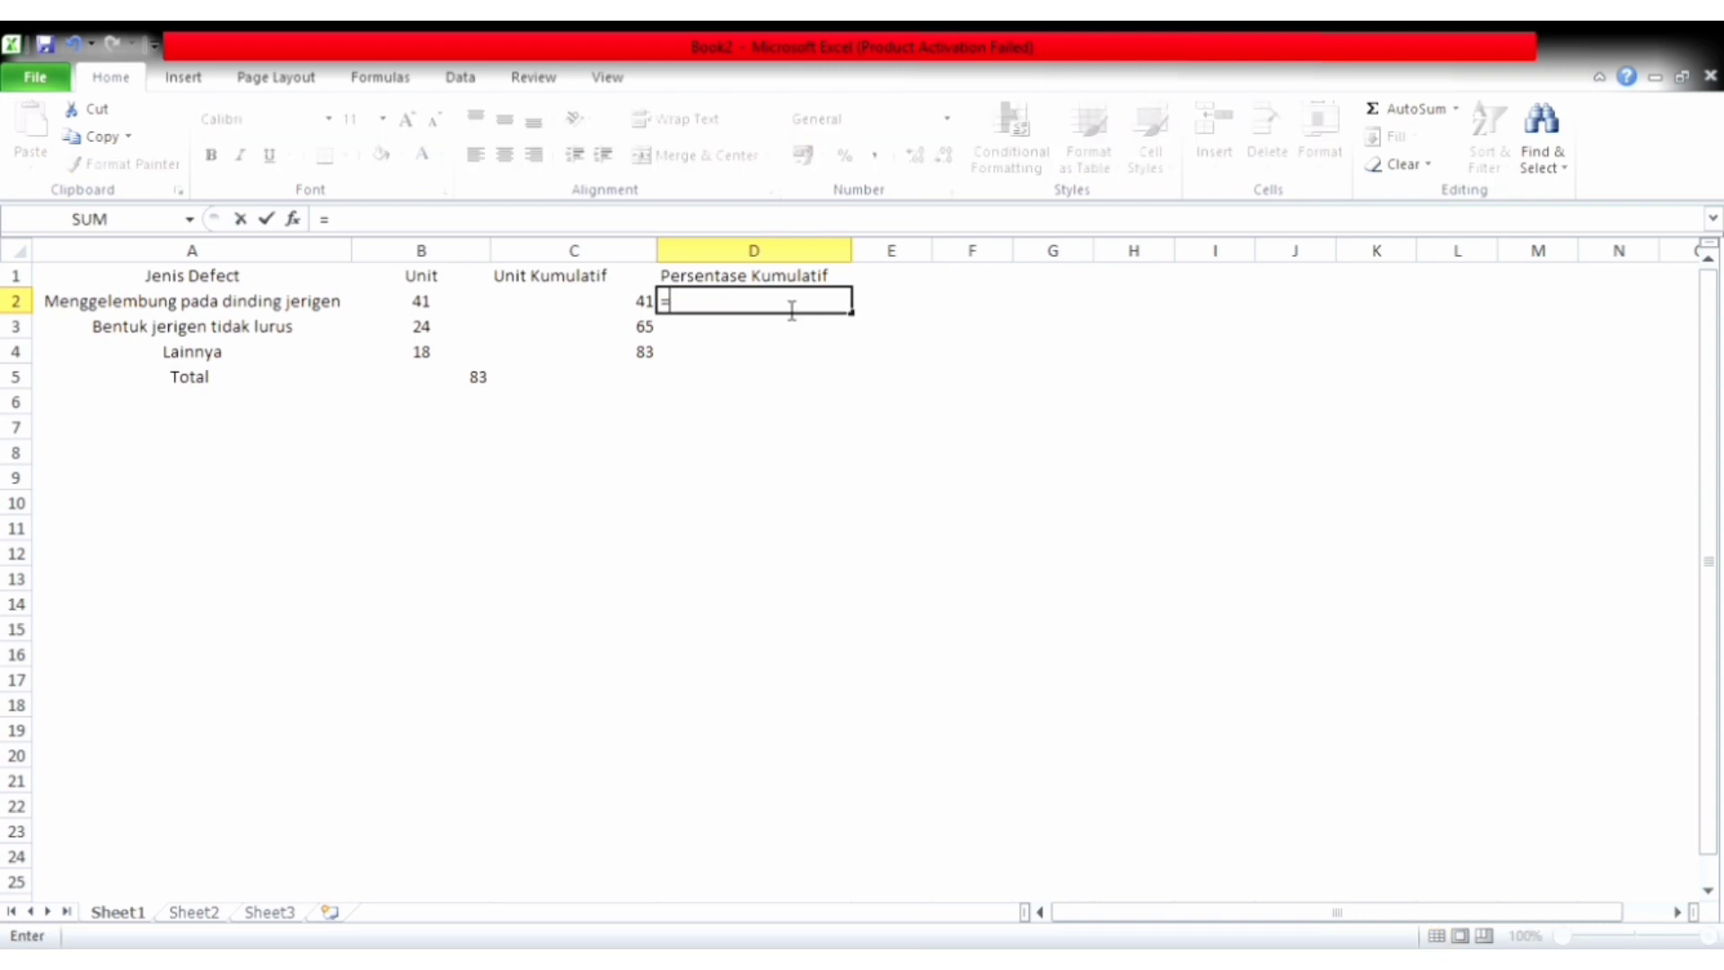
pyautogui.click(588, 310)
pyautogui.write('/')
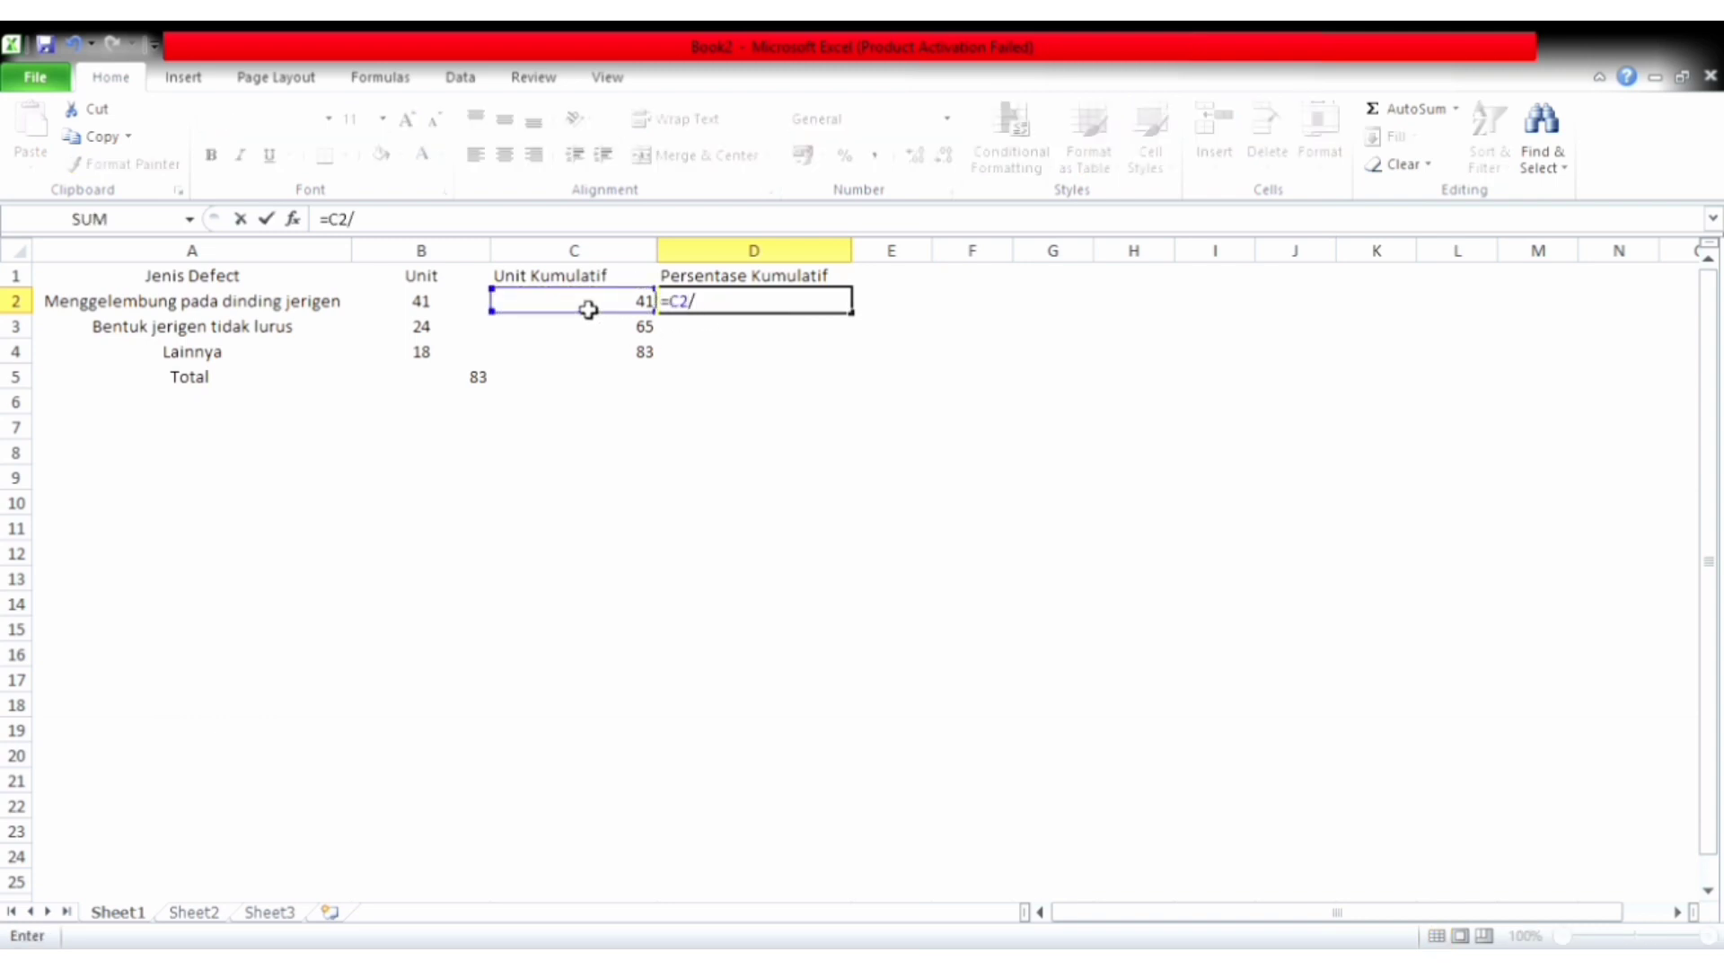
pyautogui.click(454, 386)
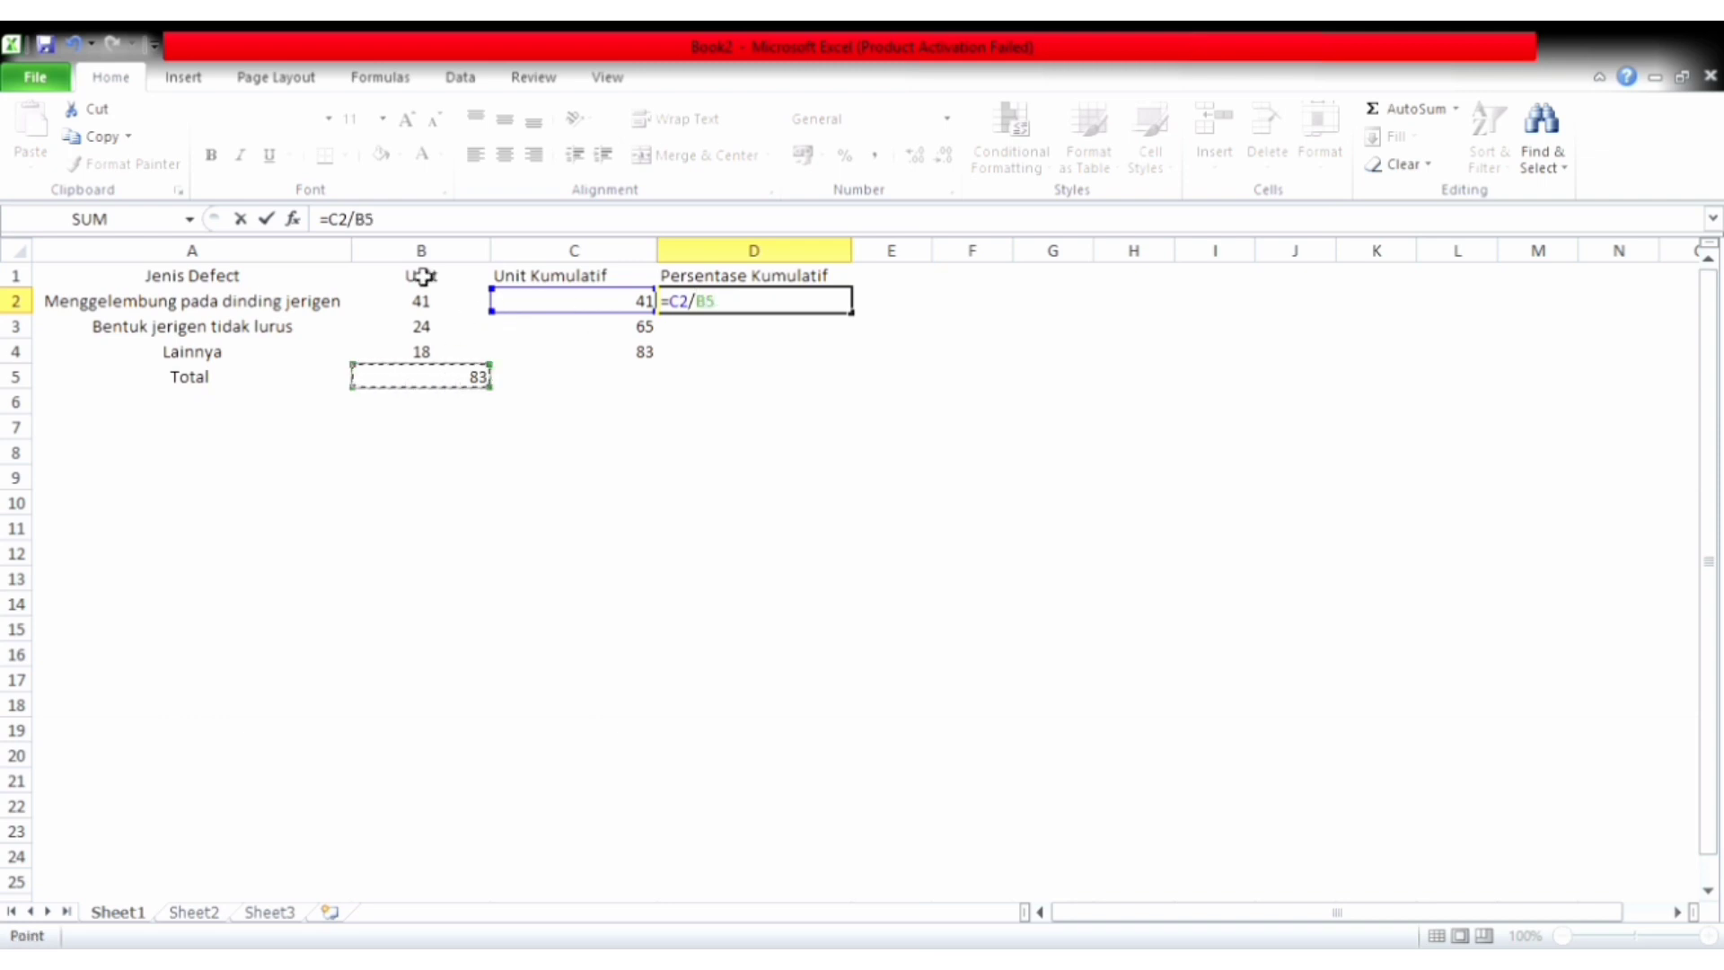
pyautogui.click(359, 219)
pyautogui.write('$')
pyautogui.press('BackSpace')
pyautogui.write('$')
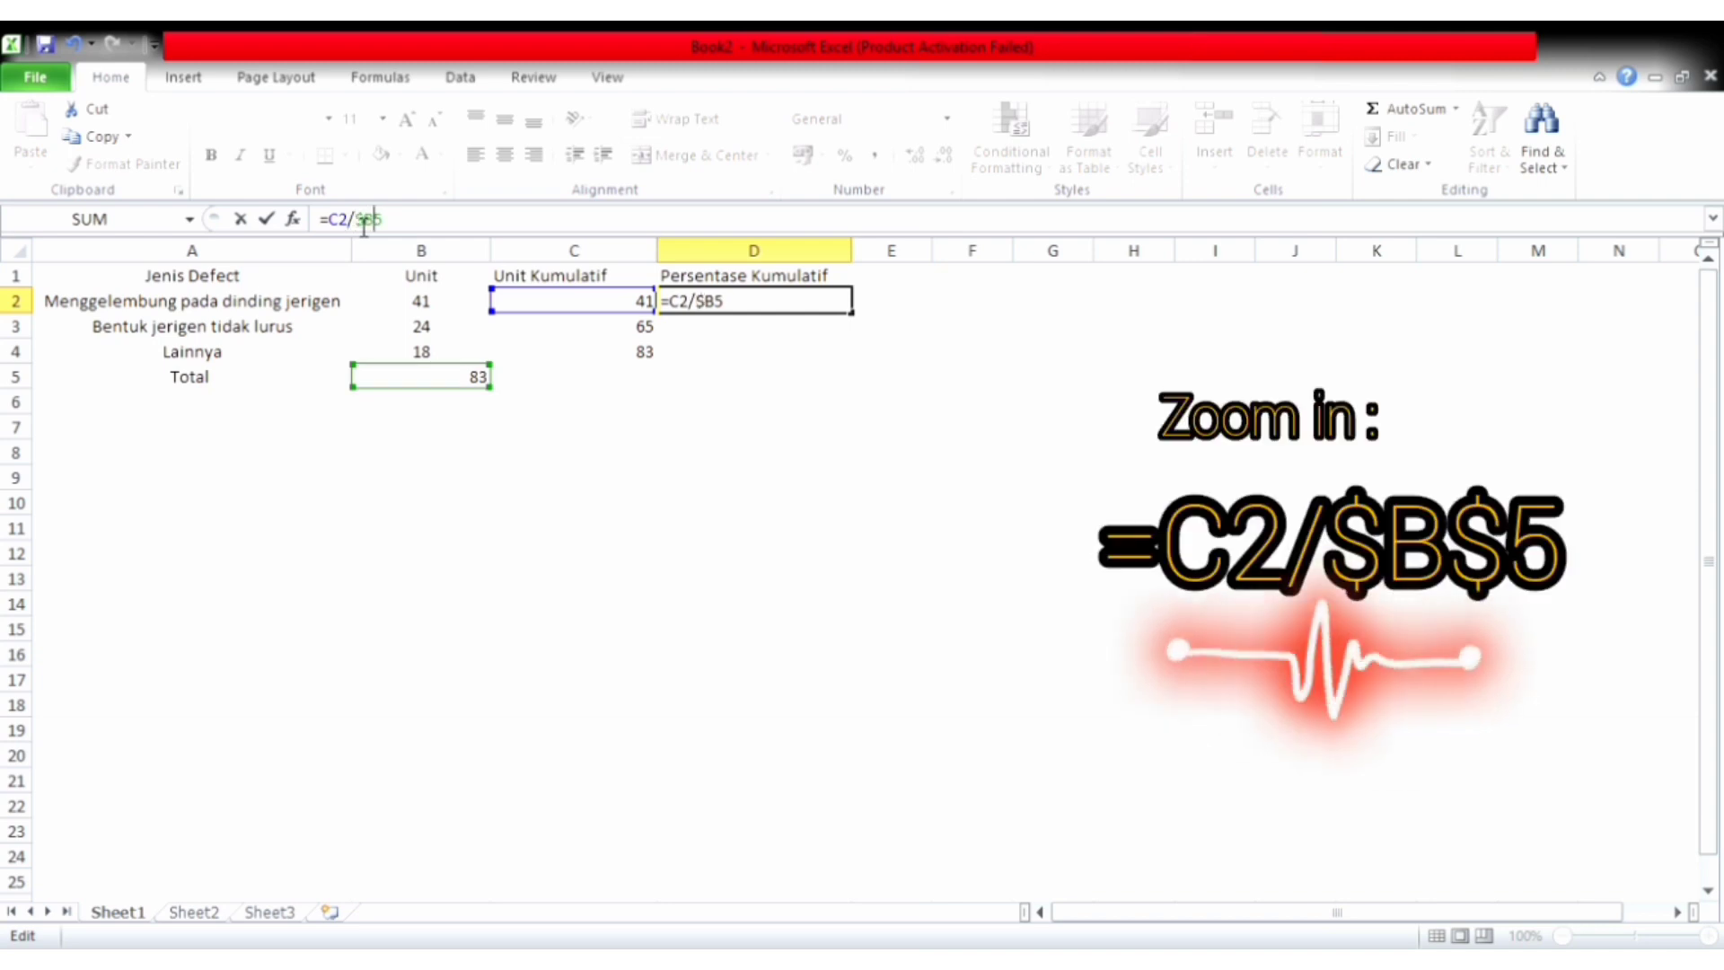
pyautogui.press('Right')
pyautogui.write('$')
pyautogui.press('Return')
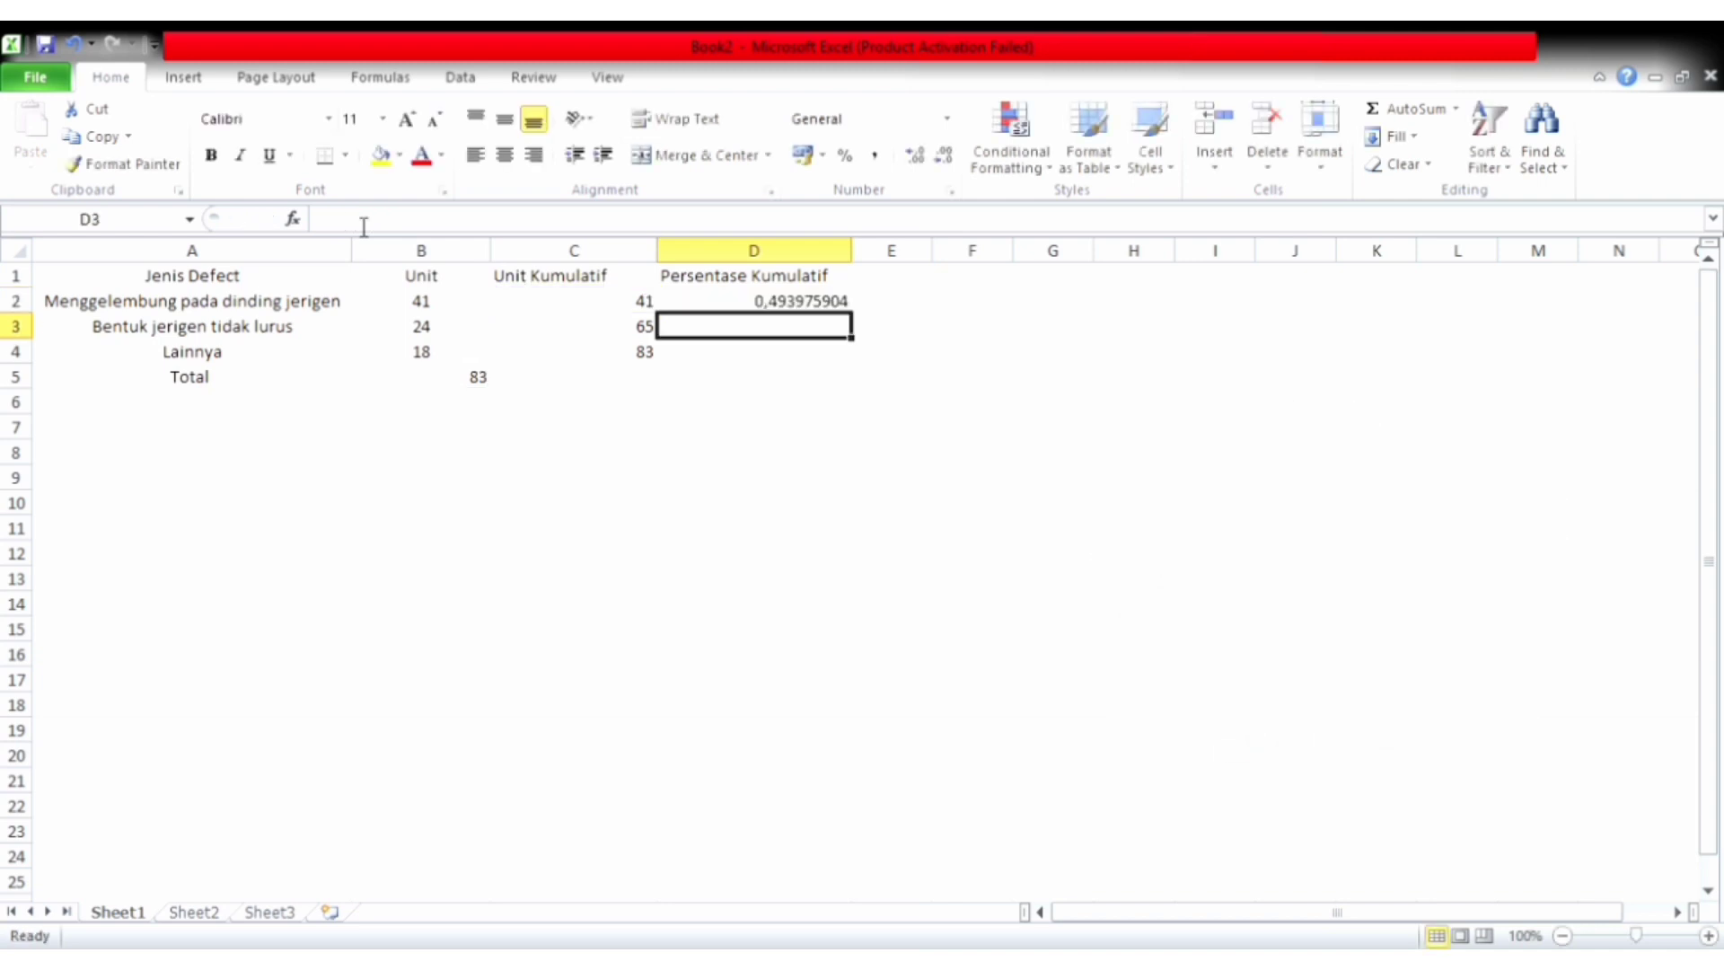
# - Fill the formula in D2 down to D4 and format D2:D4 as percentages
pyautogui.click(770, 300)
pyautogui.moveTo(864, 323); pyautogui.dragTo(854, 365)
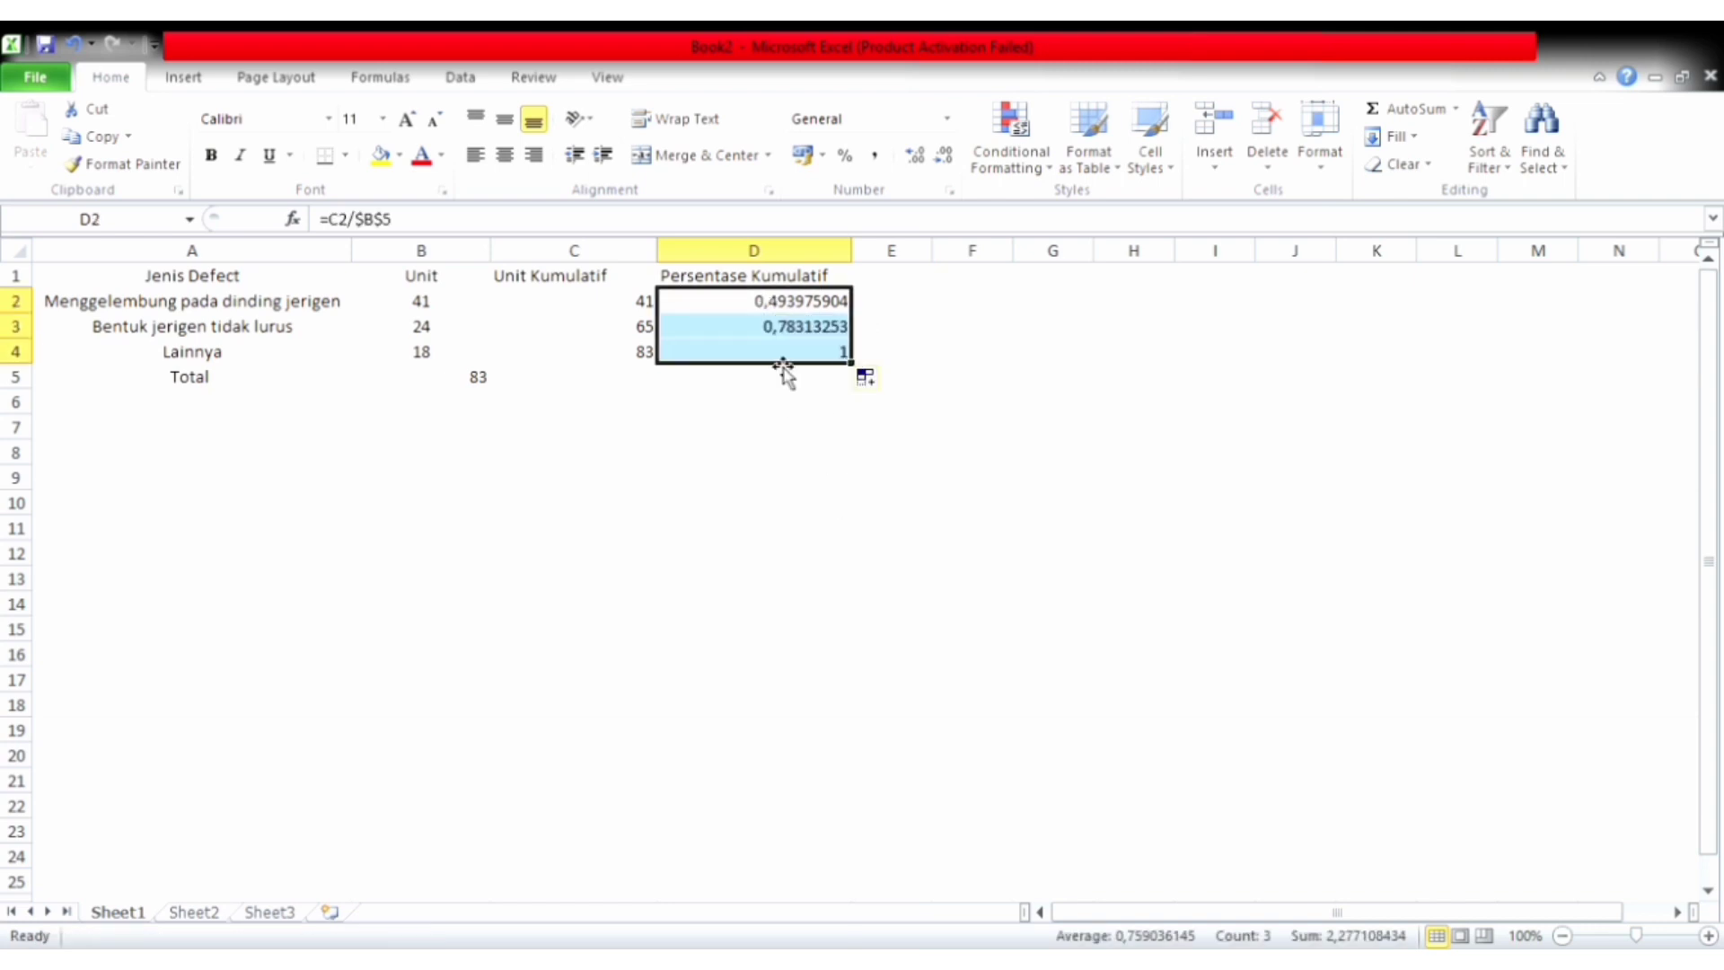
pyautogui.click(844, 155)
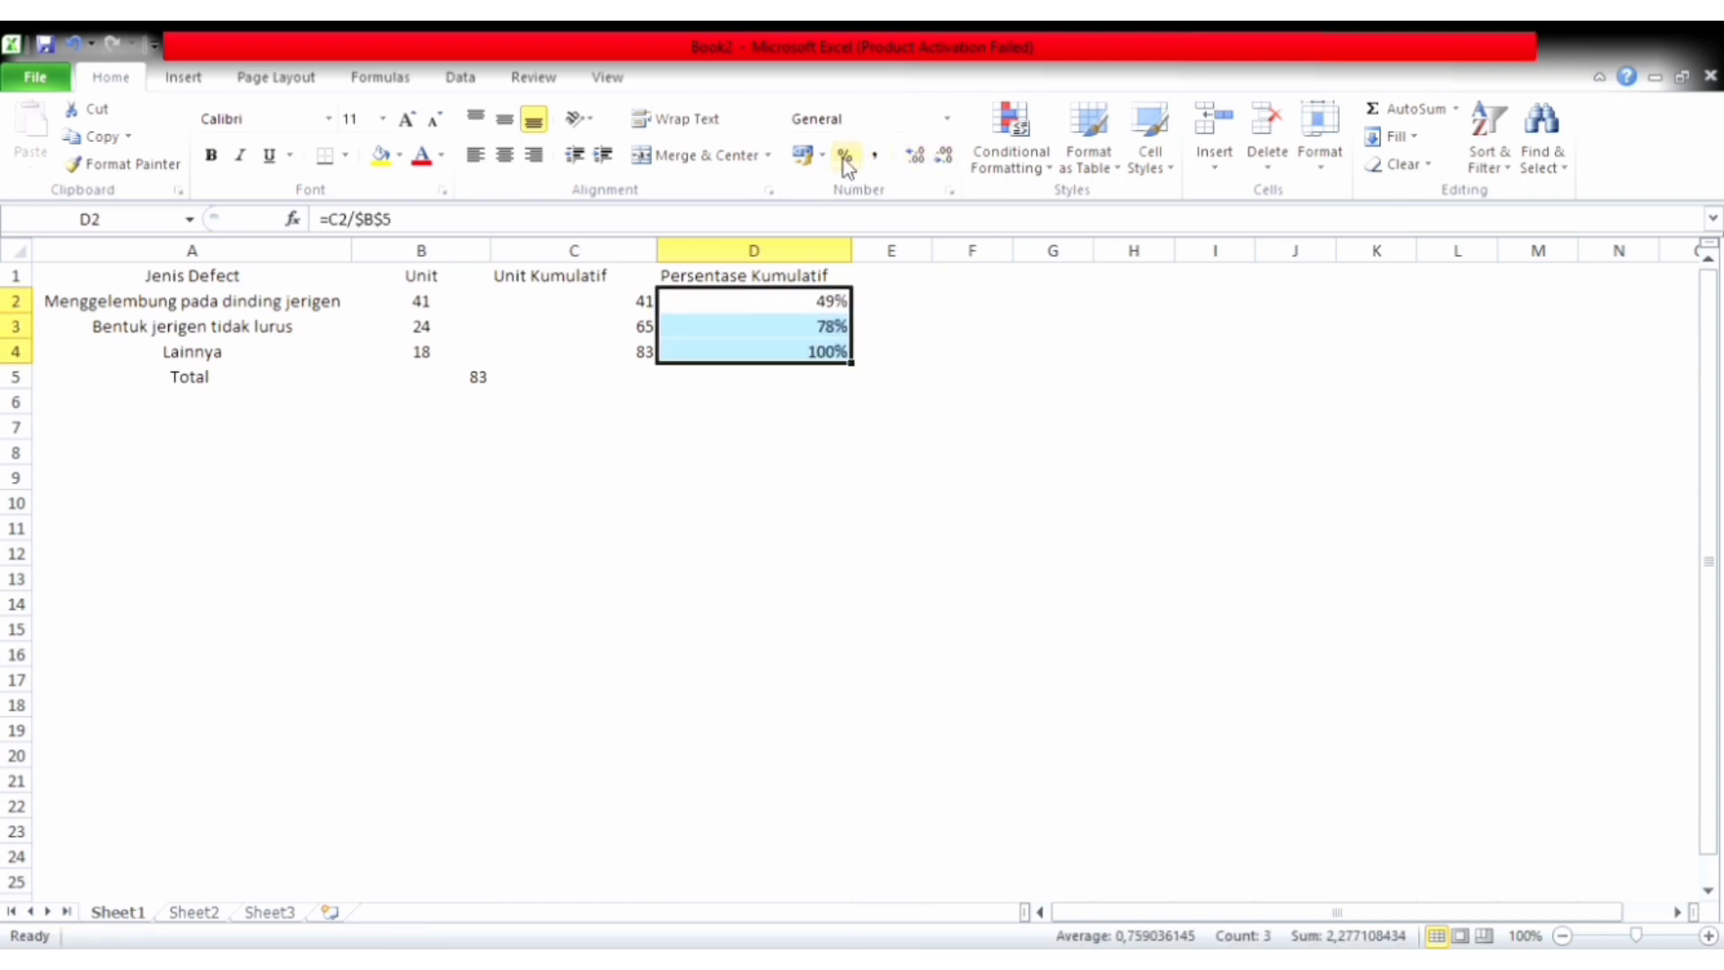
pyautogui.click(751, 464)
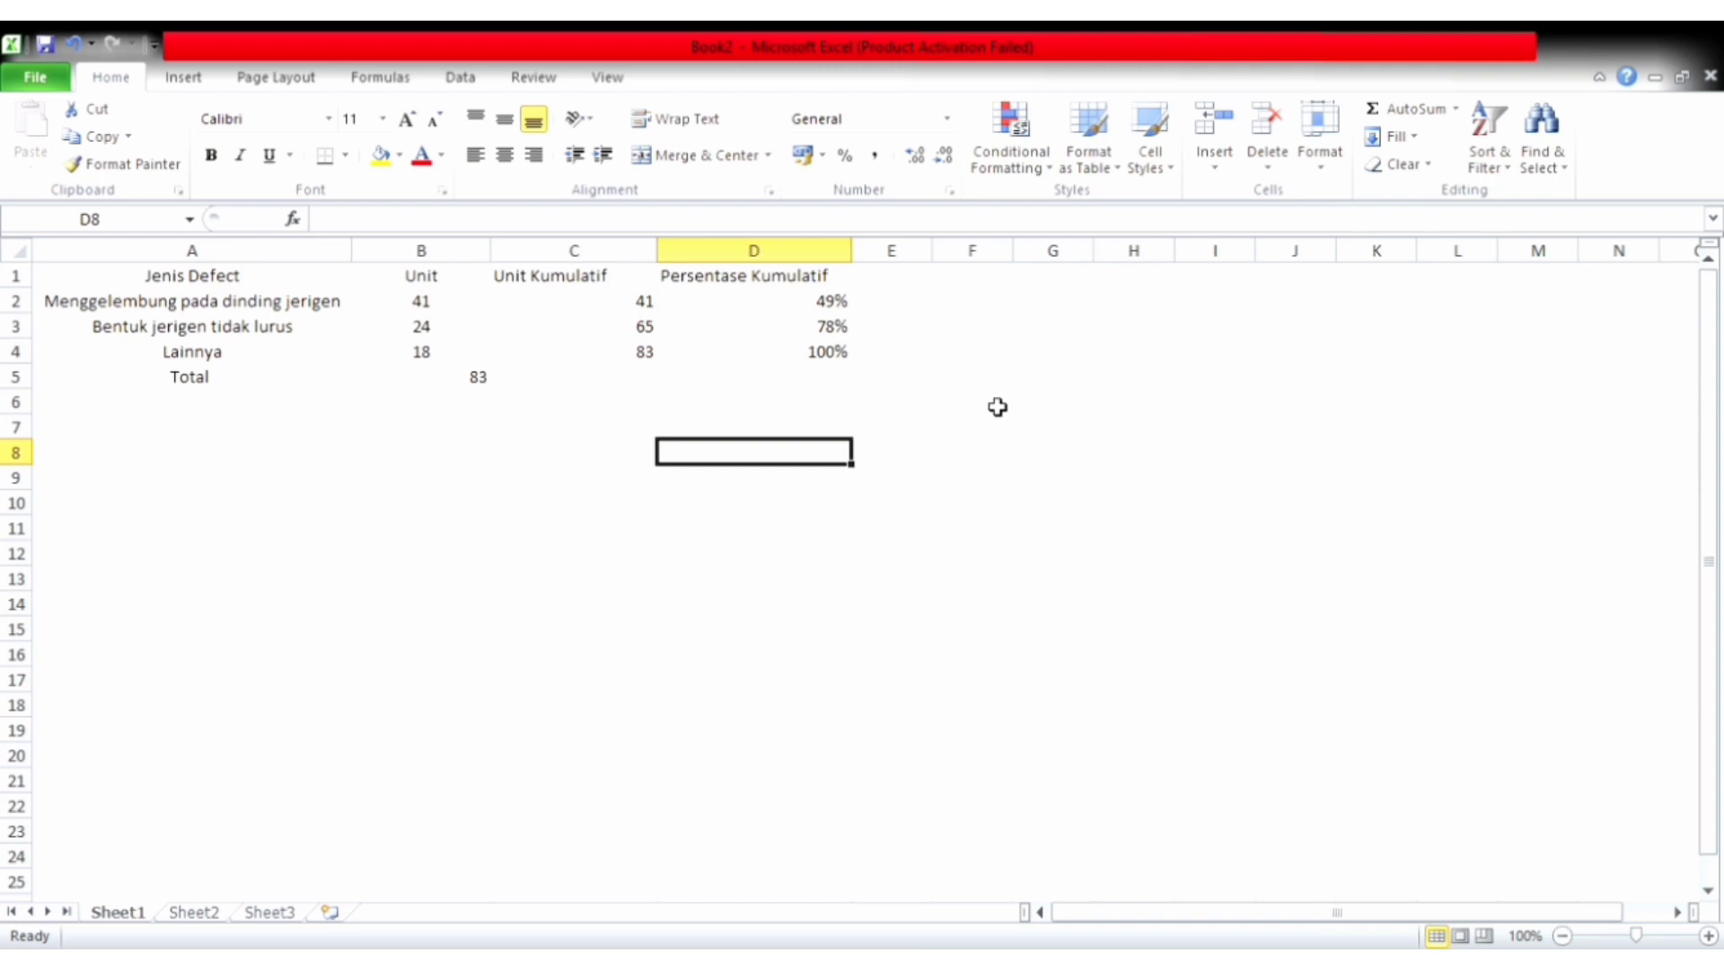
pyautogui.click(747, 410)
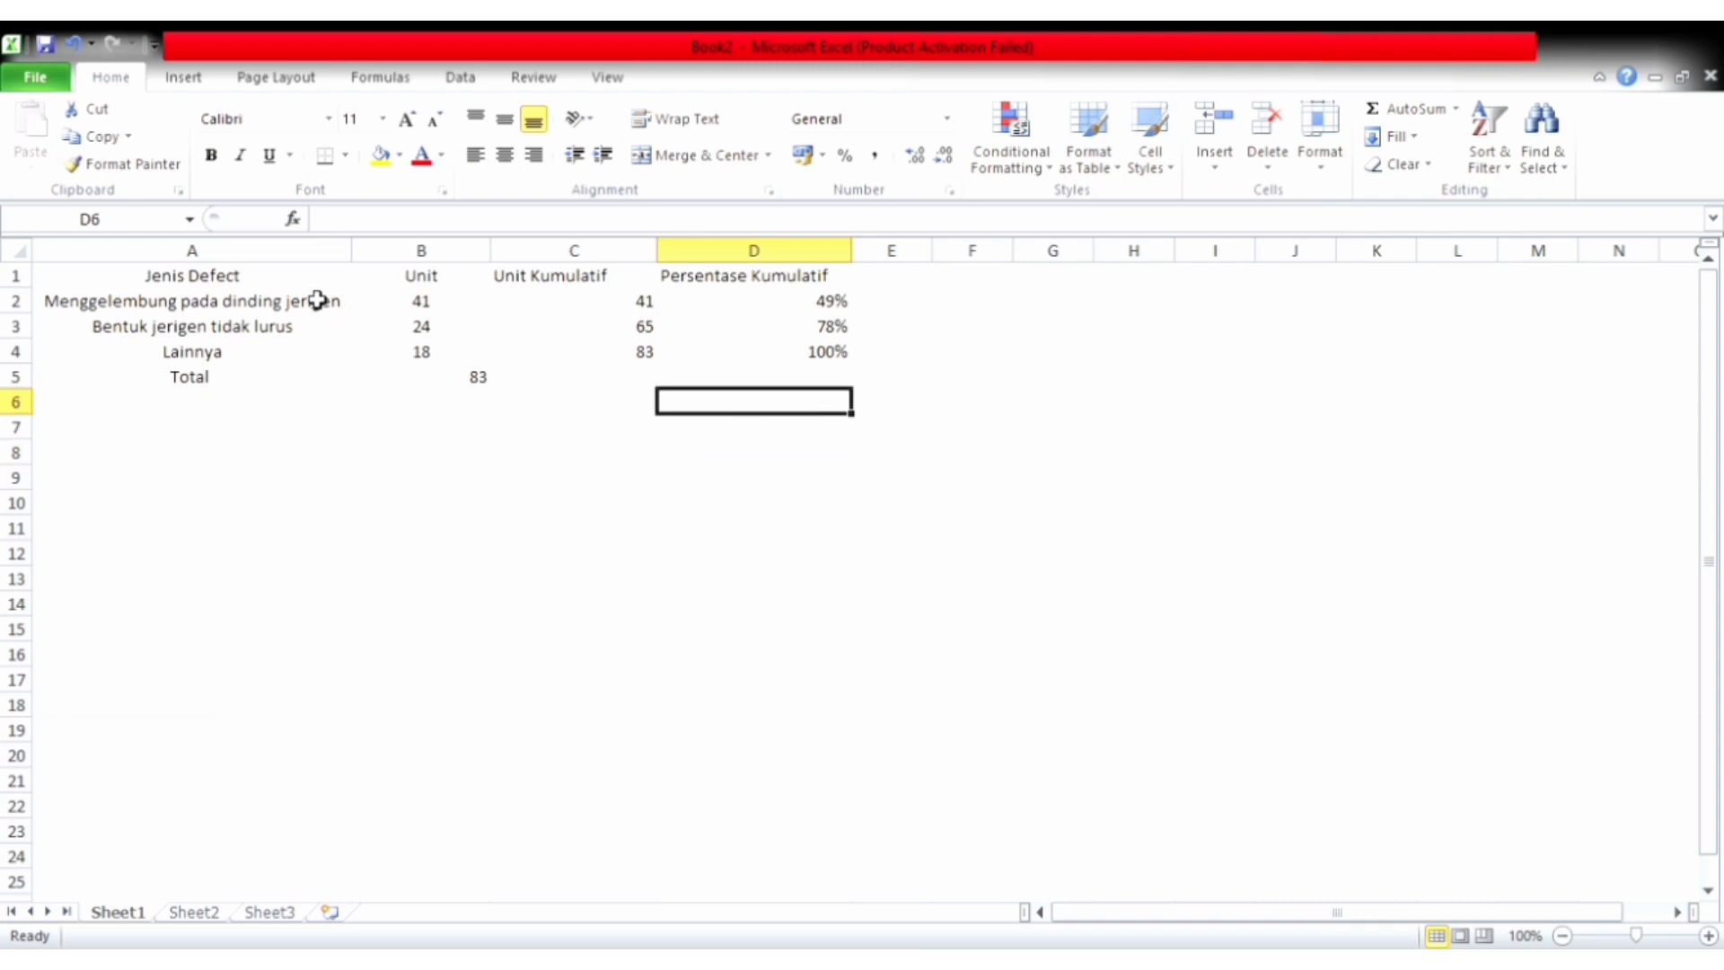
# - Insert a clustered column chart and set its data range to cells A1:B4 and D1:D4
pyautogui.click(188, 77)
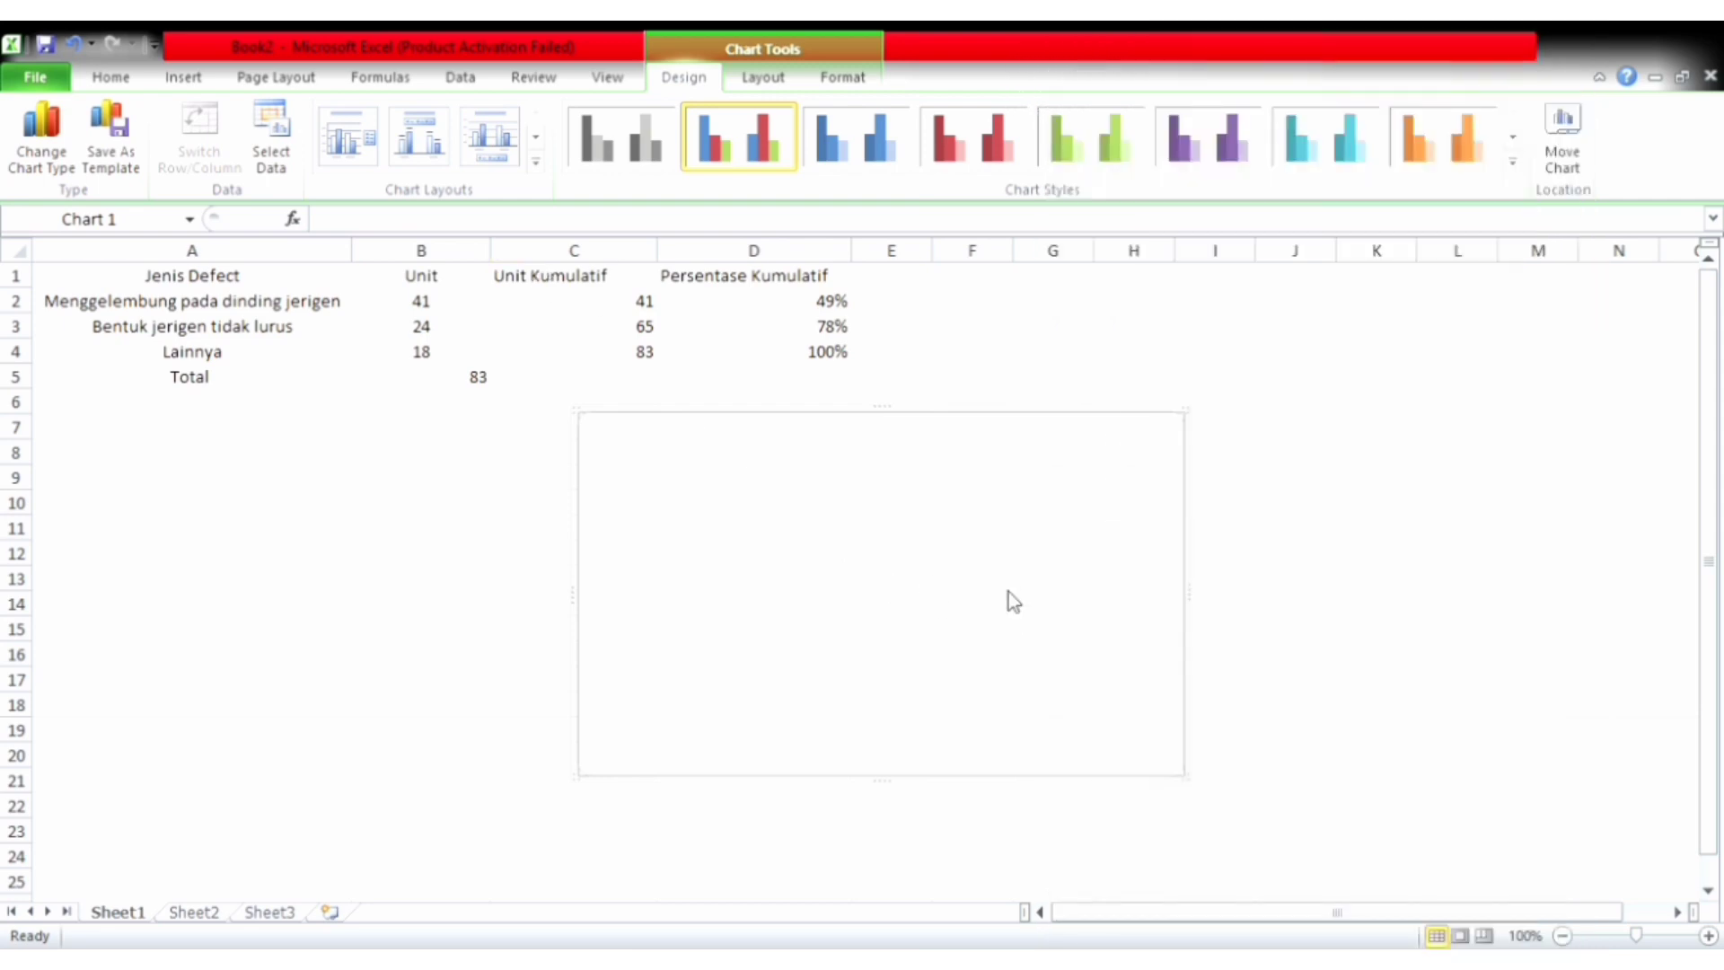
pyautogui.click(1145, 375)
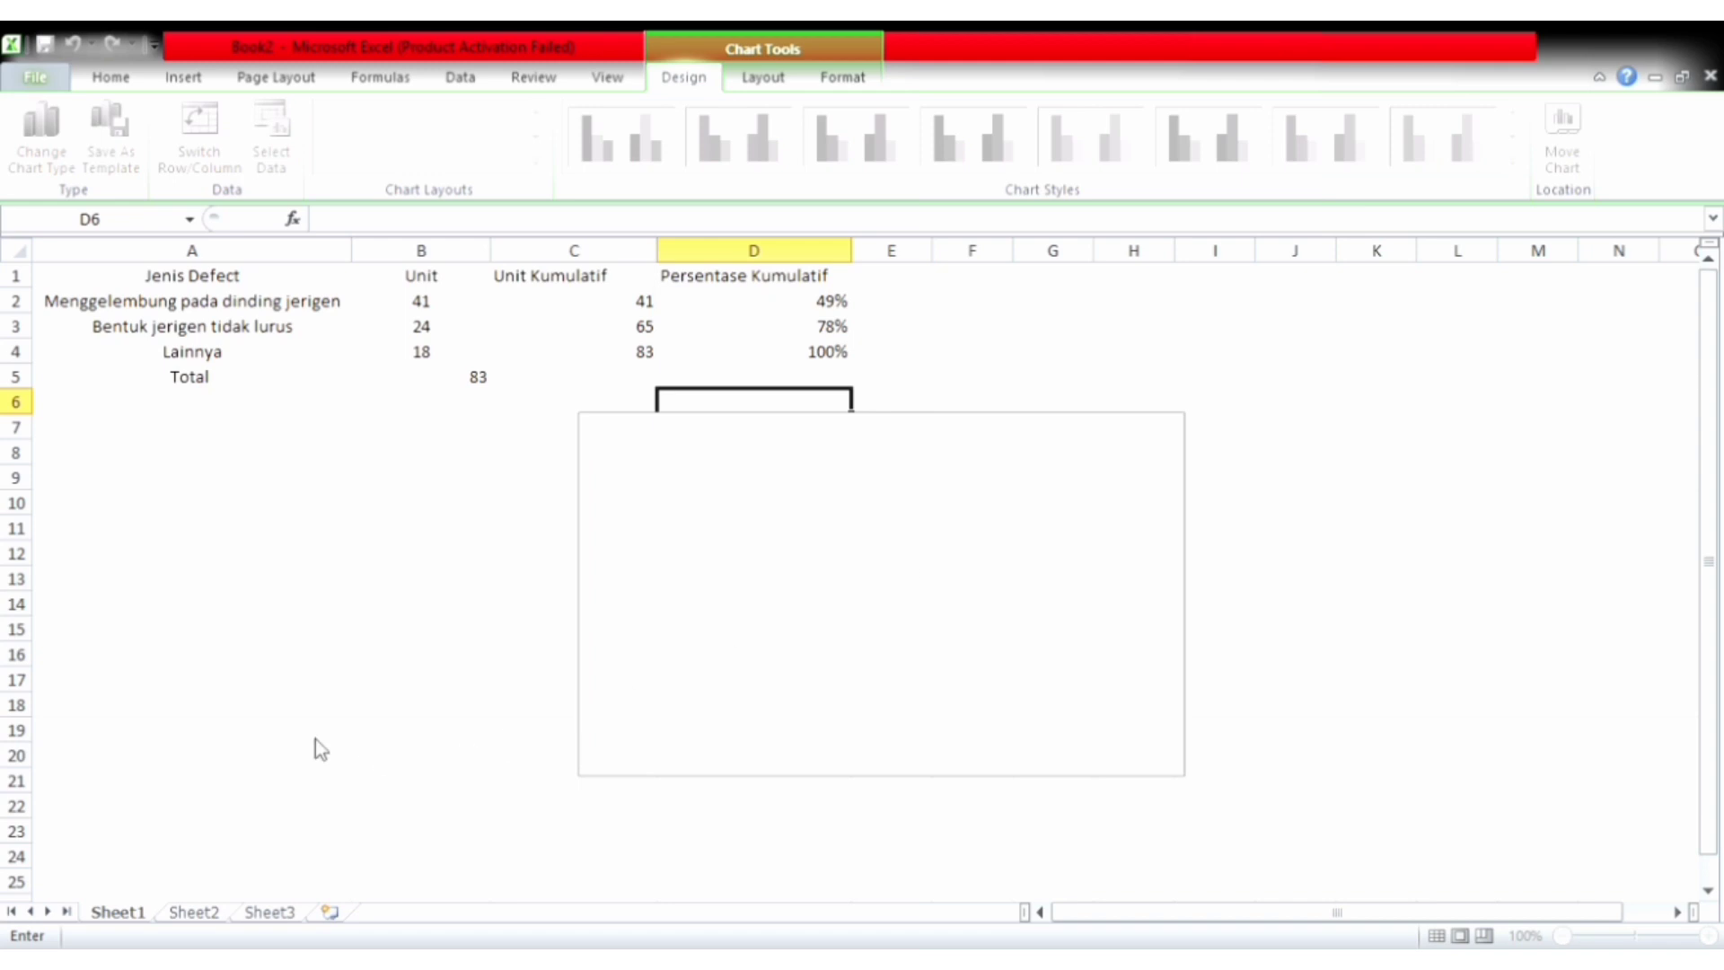
pyautogui.moveTo(288, 266); pyautogui.dragTo(402, 363)
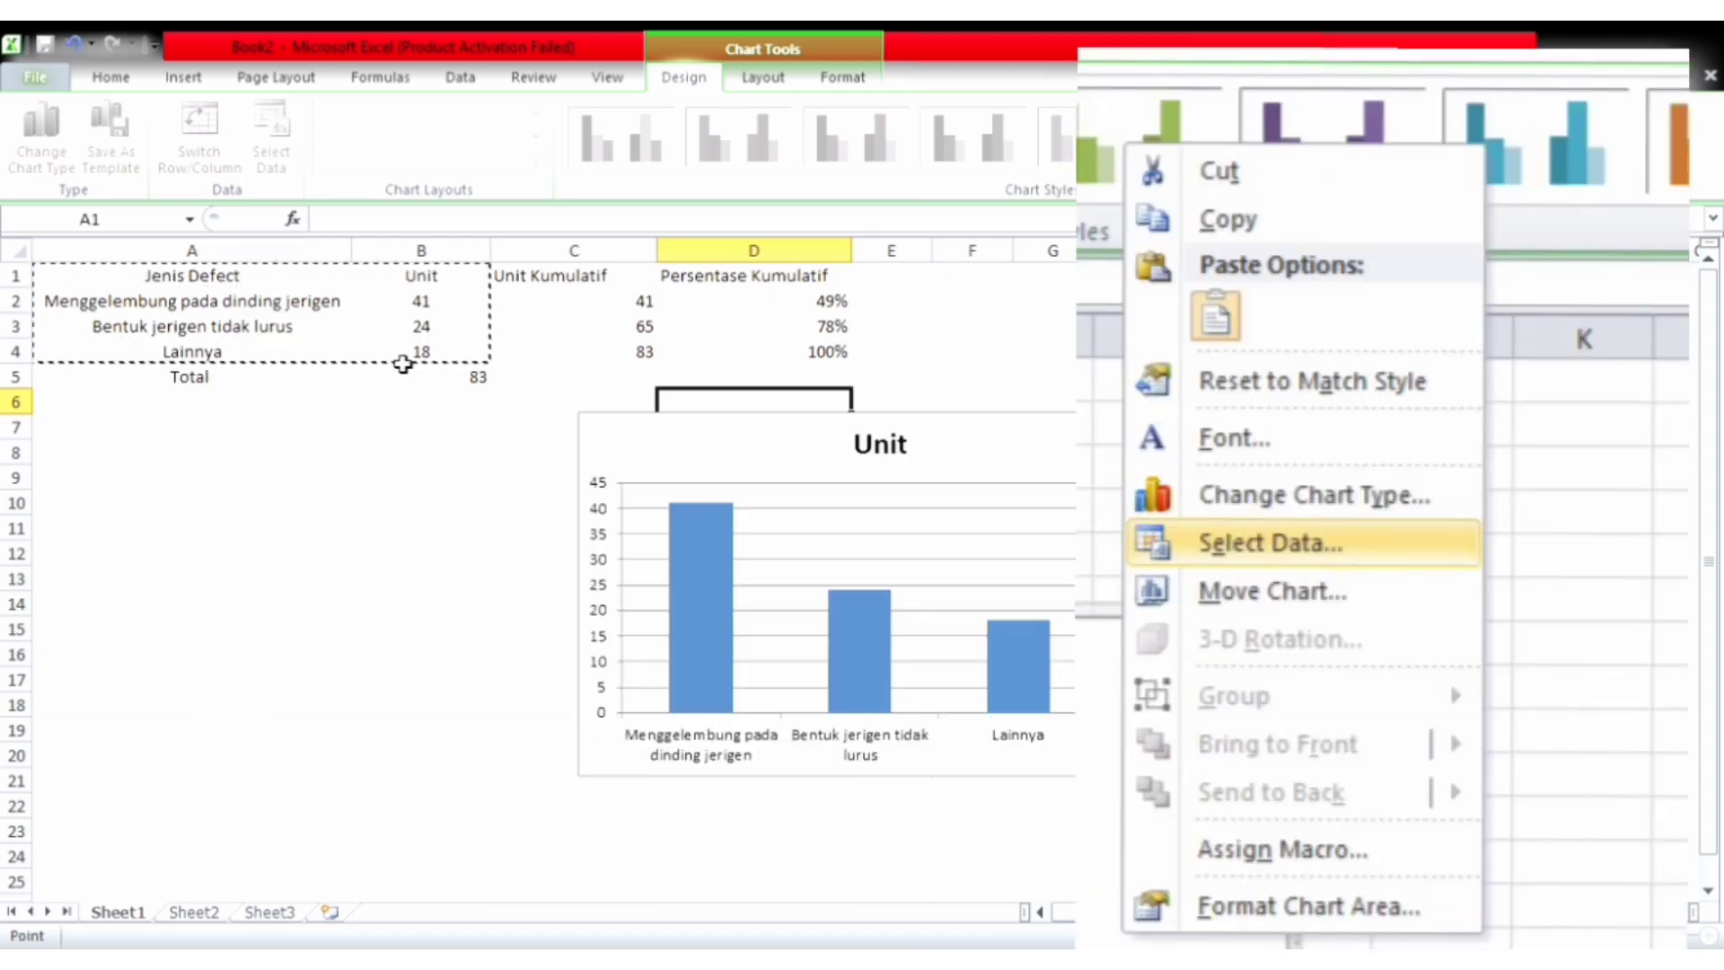
pyautogui.write(';Sheet2!$D$1:$D$4')
pyautogui.moveTo(692, 286); pyautogui.dragTo(696, 352)
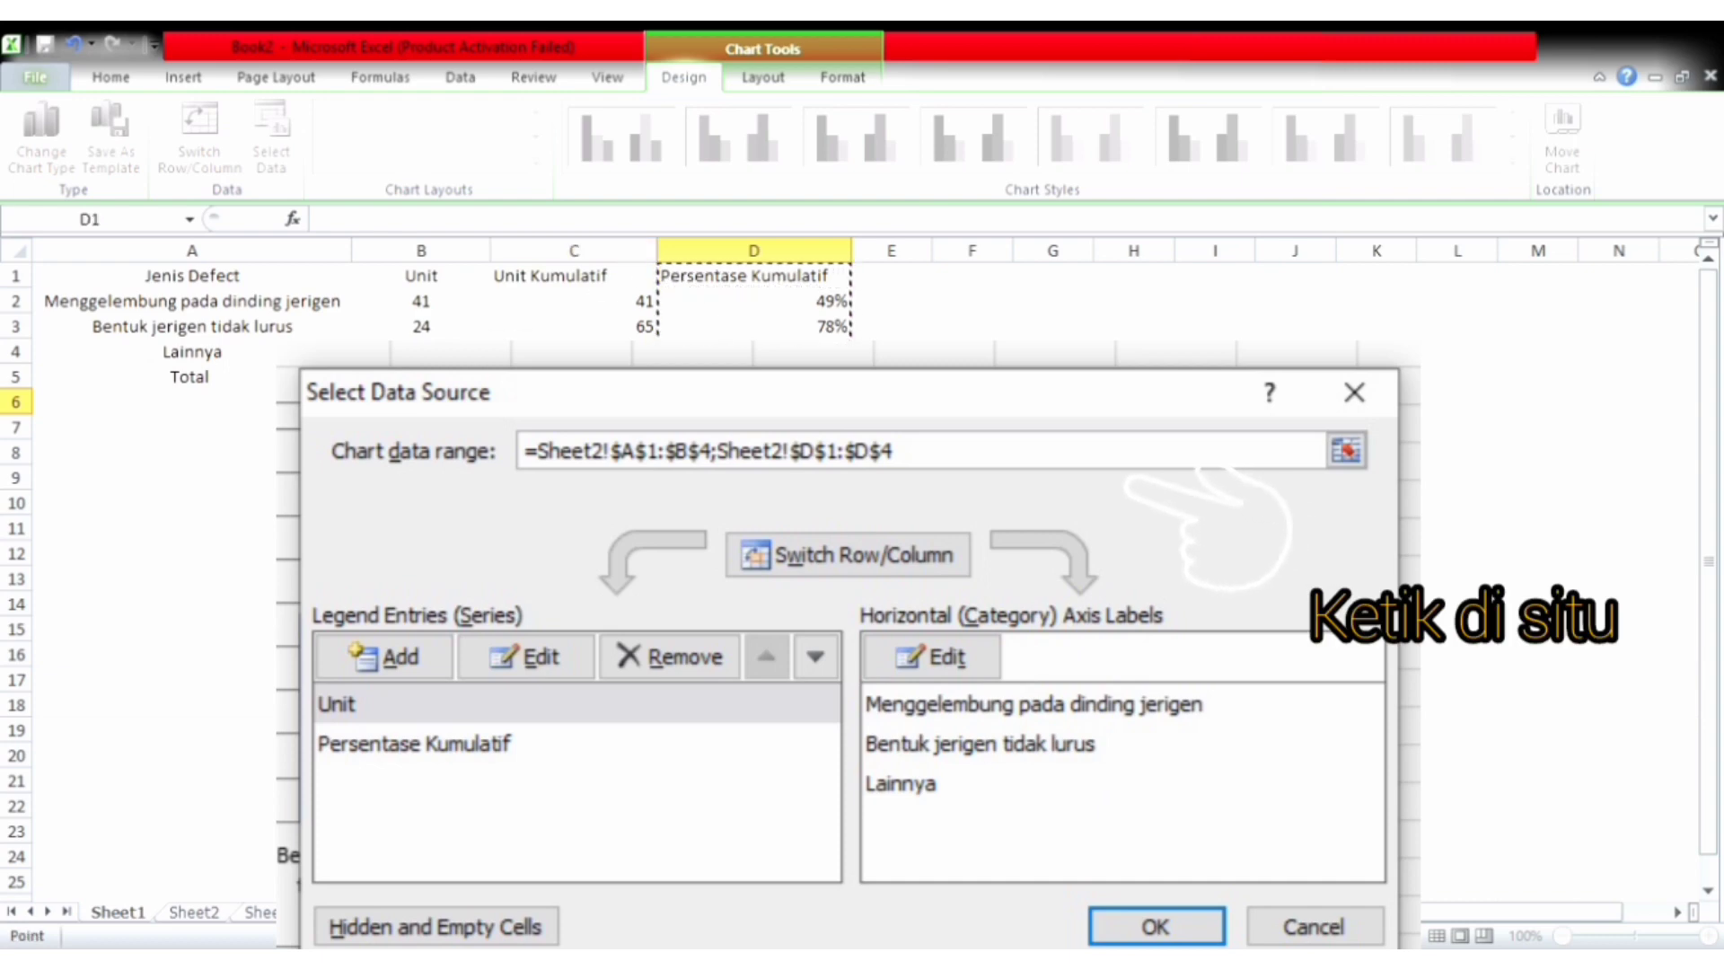
pyautogui.press('Return')
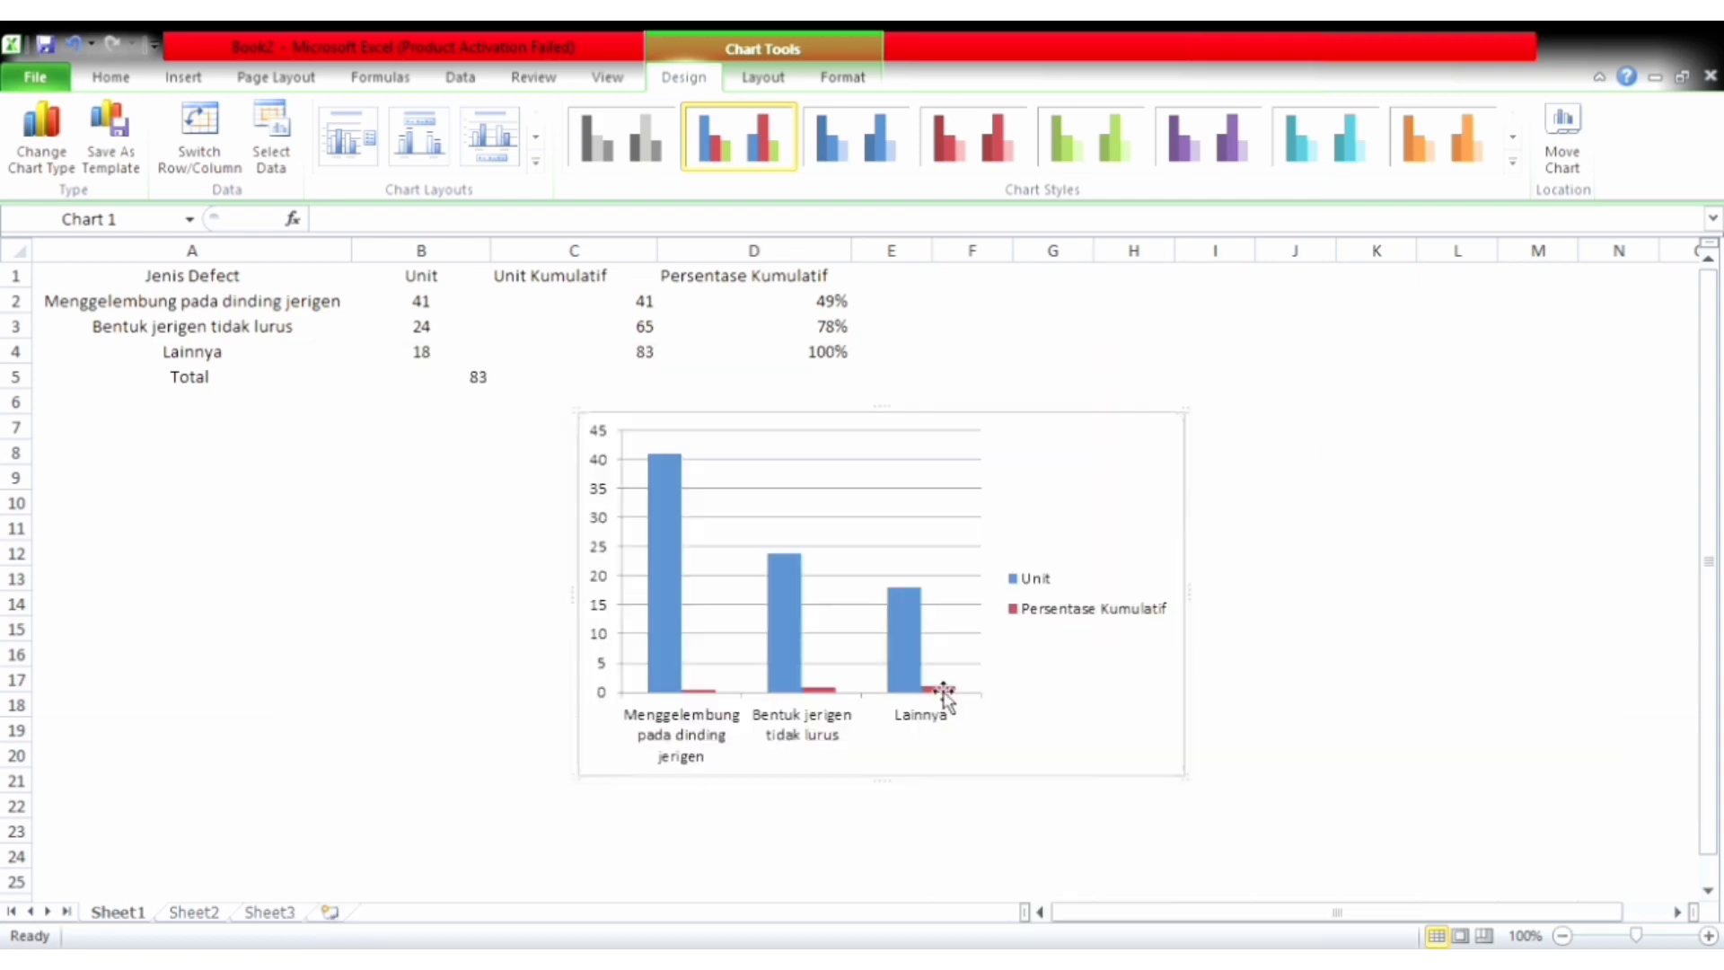
# - Change the Persentase Kumulatif series to Stacked Line with Markers and plot it on the secondary axis
pyautogui.click(938, 690)
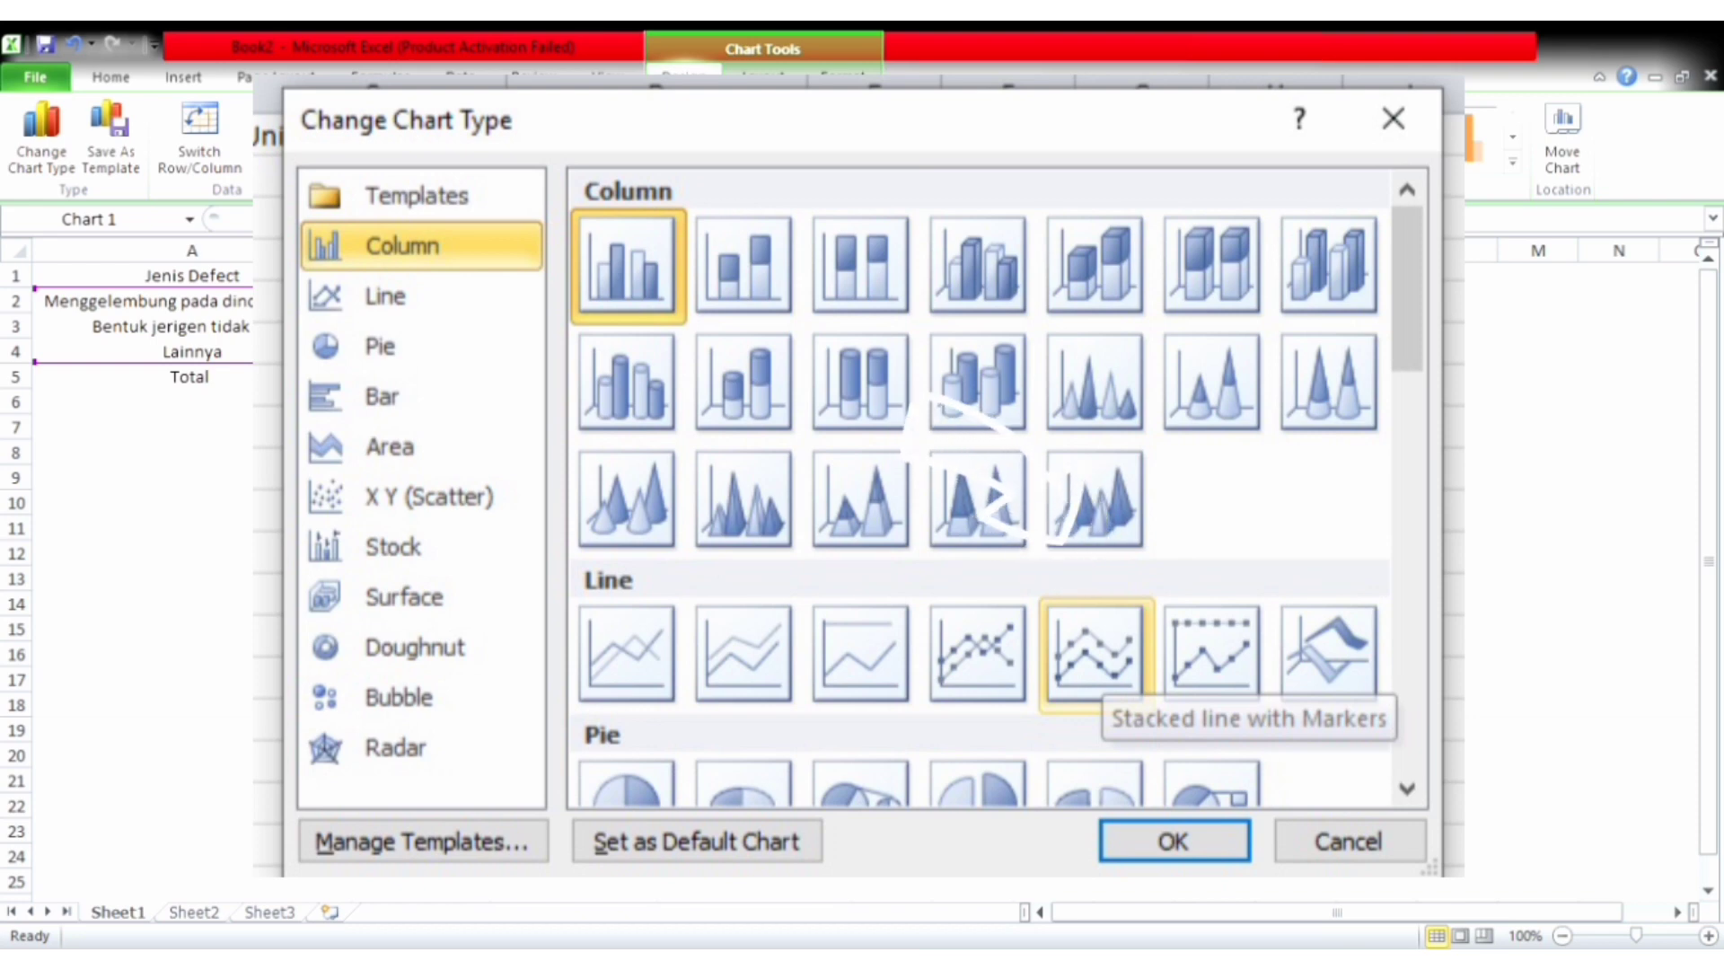
pyautogui.doubleClick(1082, 682)
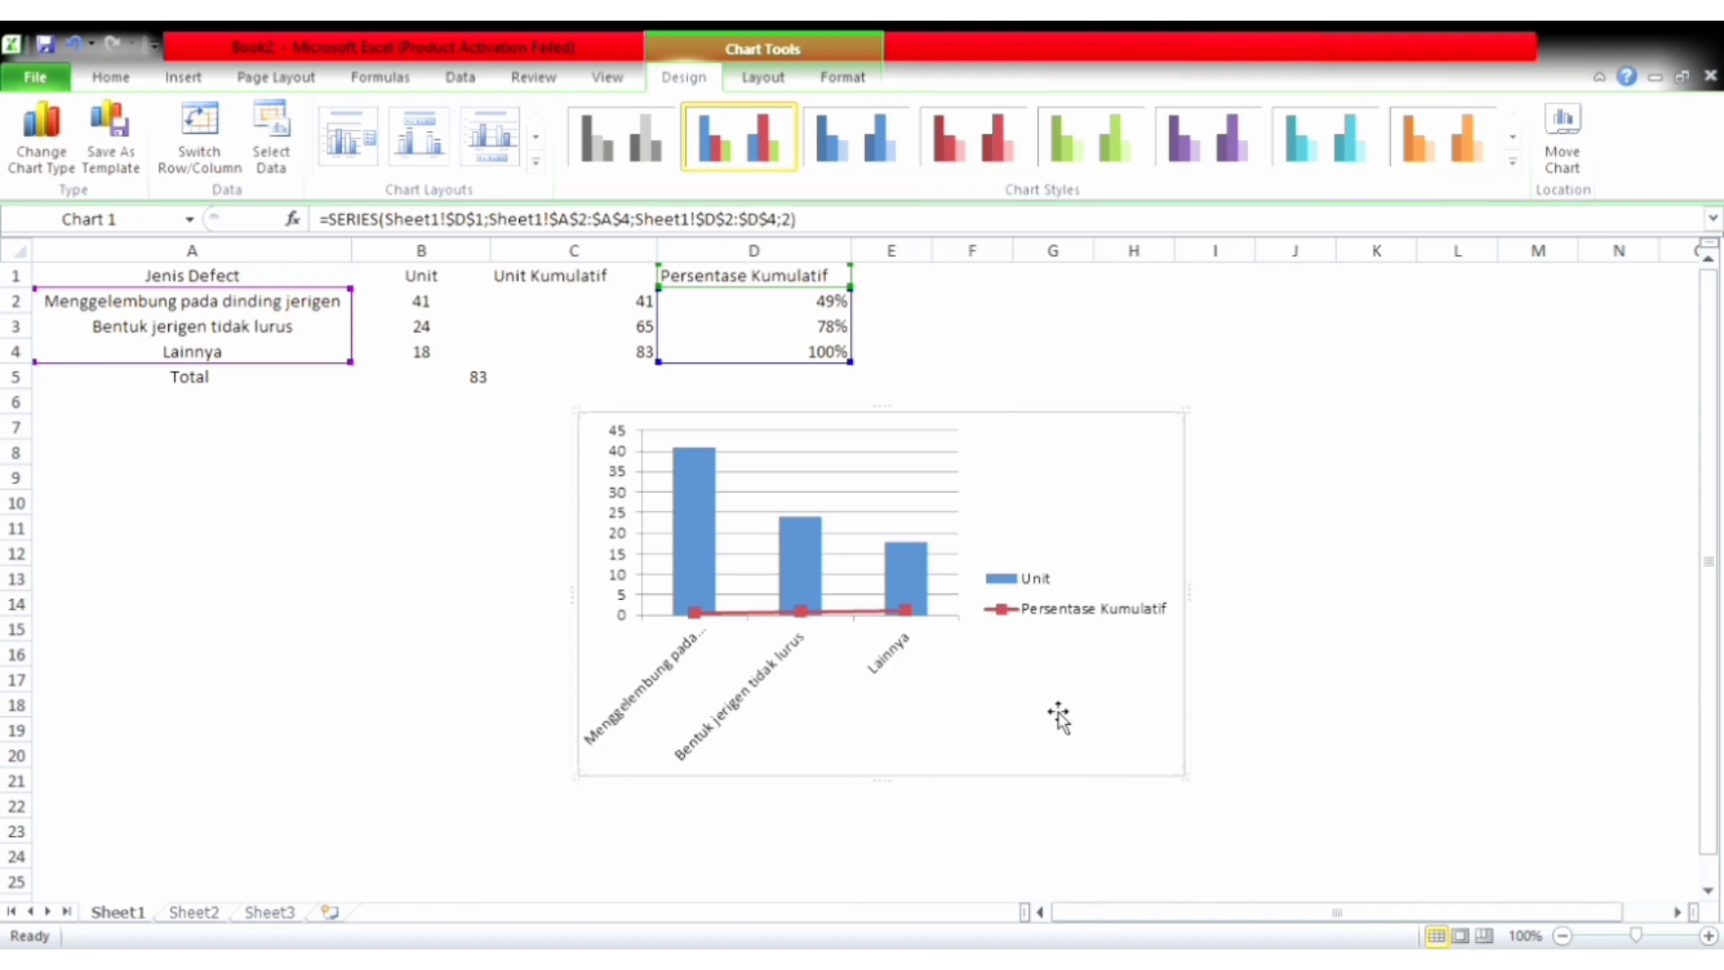
pyautogui.click(920, 612)
pyautogui.click(904, 608)
pyautogui.rightClick(907, 615)
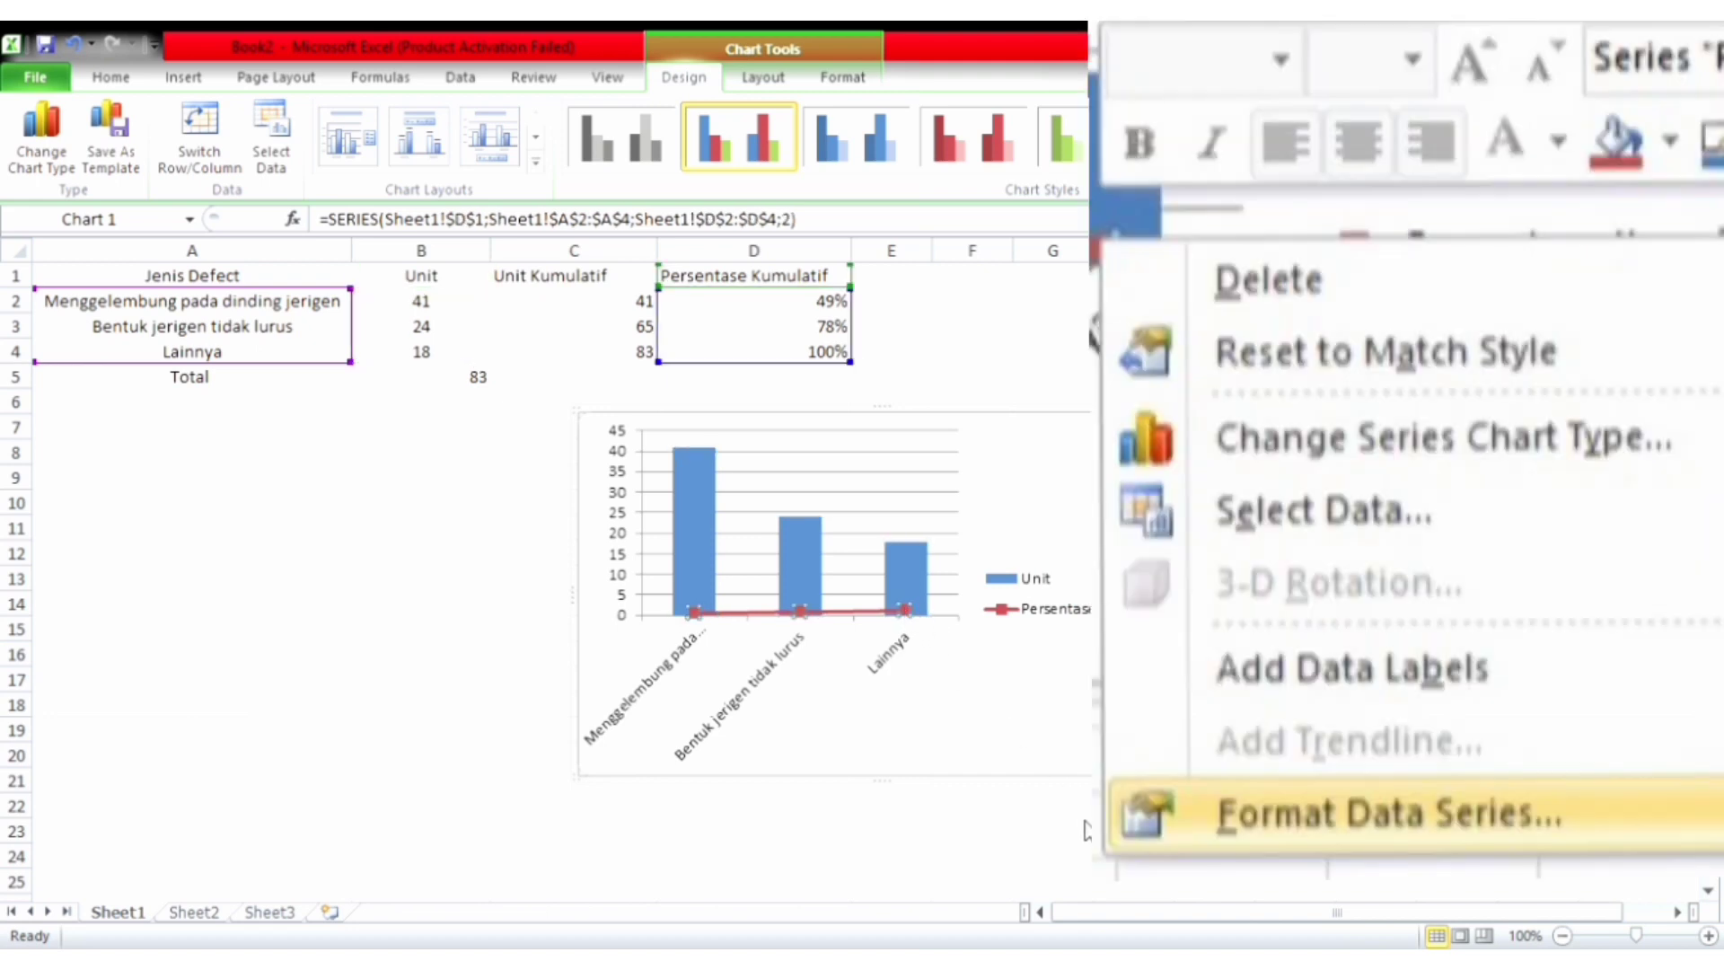
pyautogui.click(1087, 830)
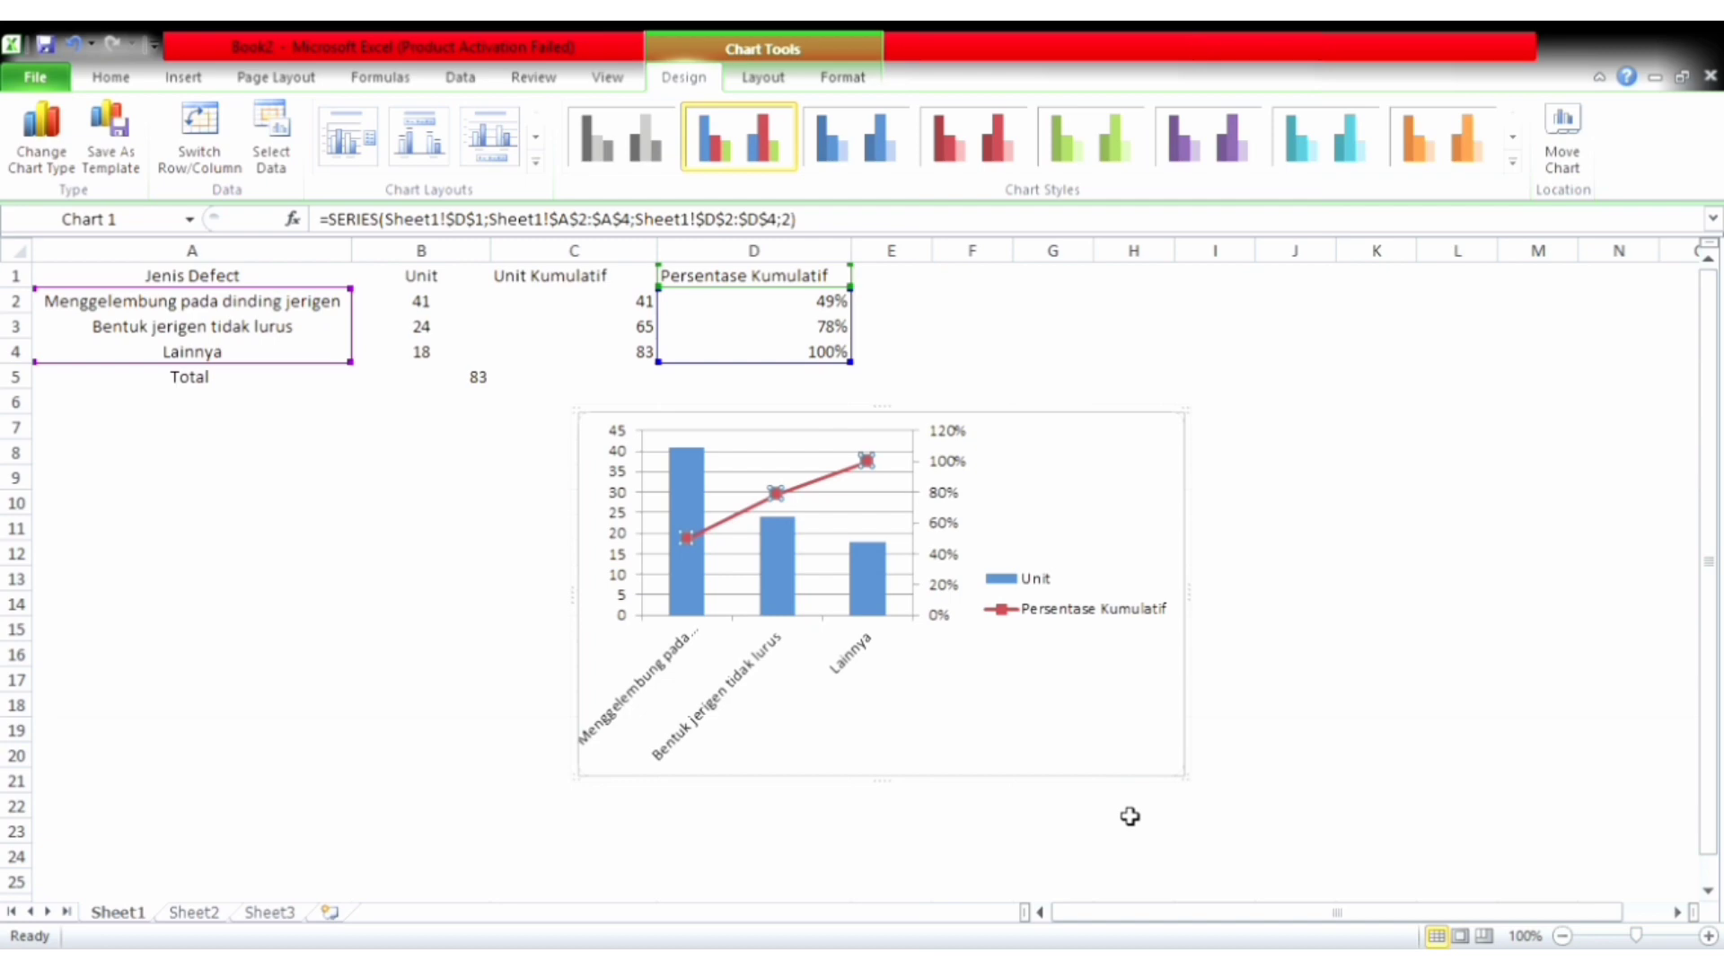
# - Fix the maximum of the chart's secondary percentage axis at 1
pyautogui.click(945, 442)
pyautogui.click(945, 443)
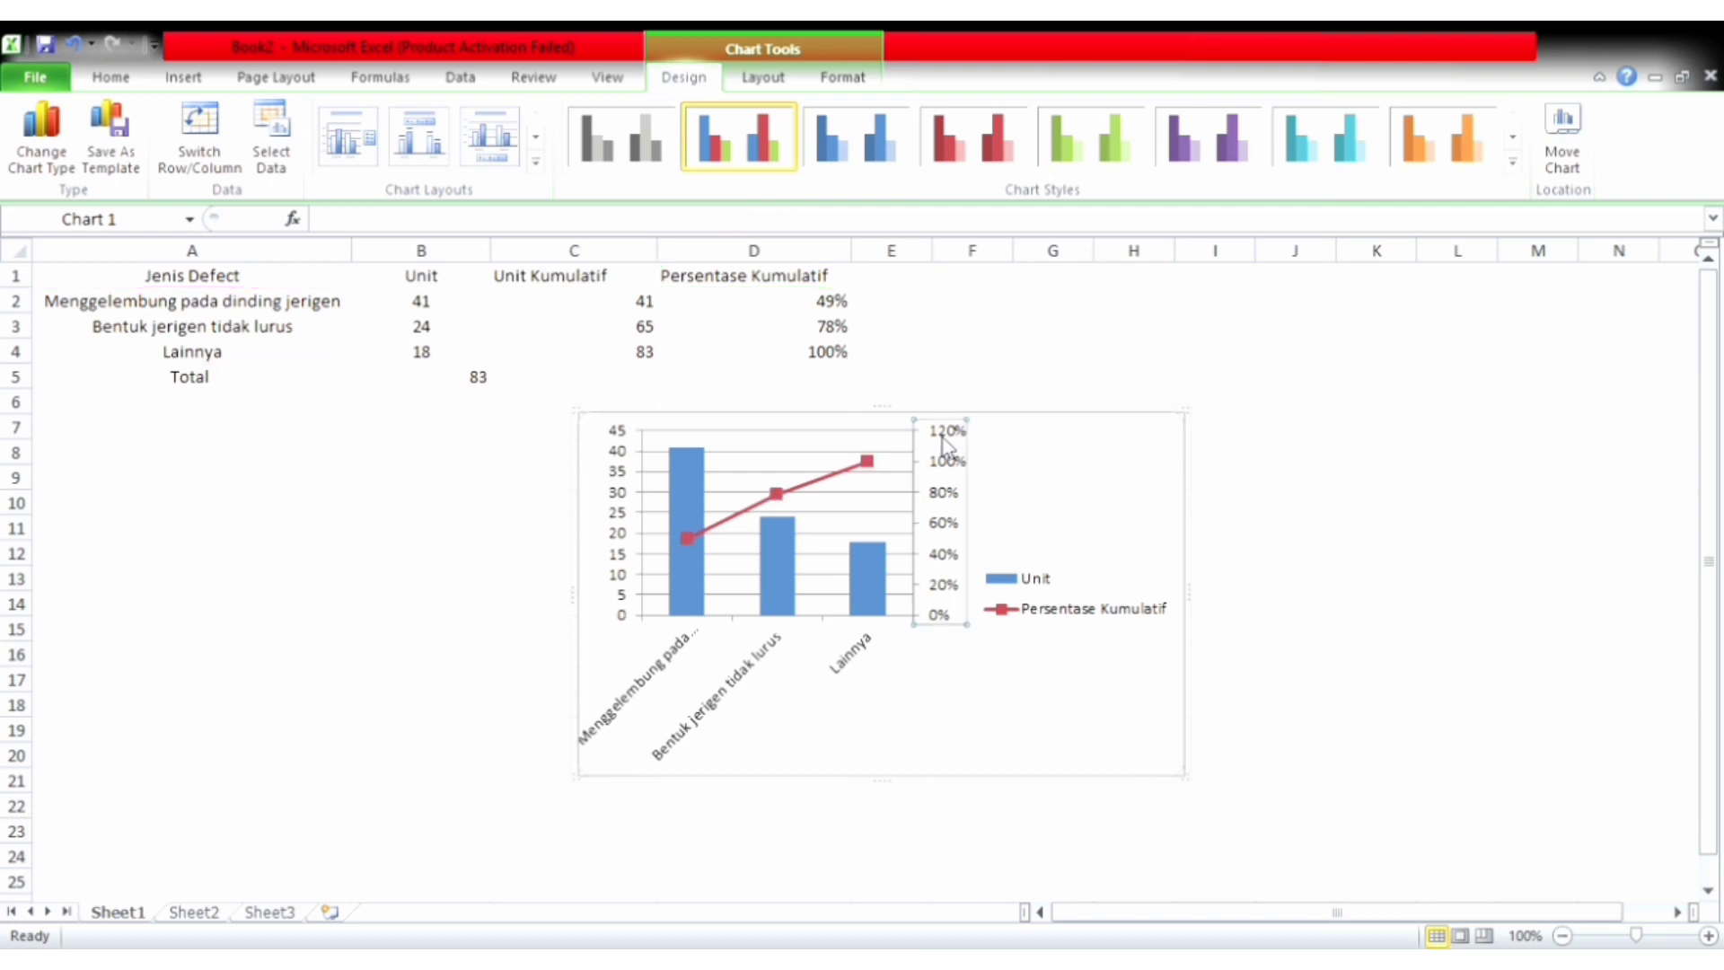
pyautogui.click(1042, 687)
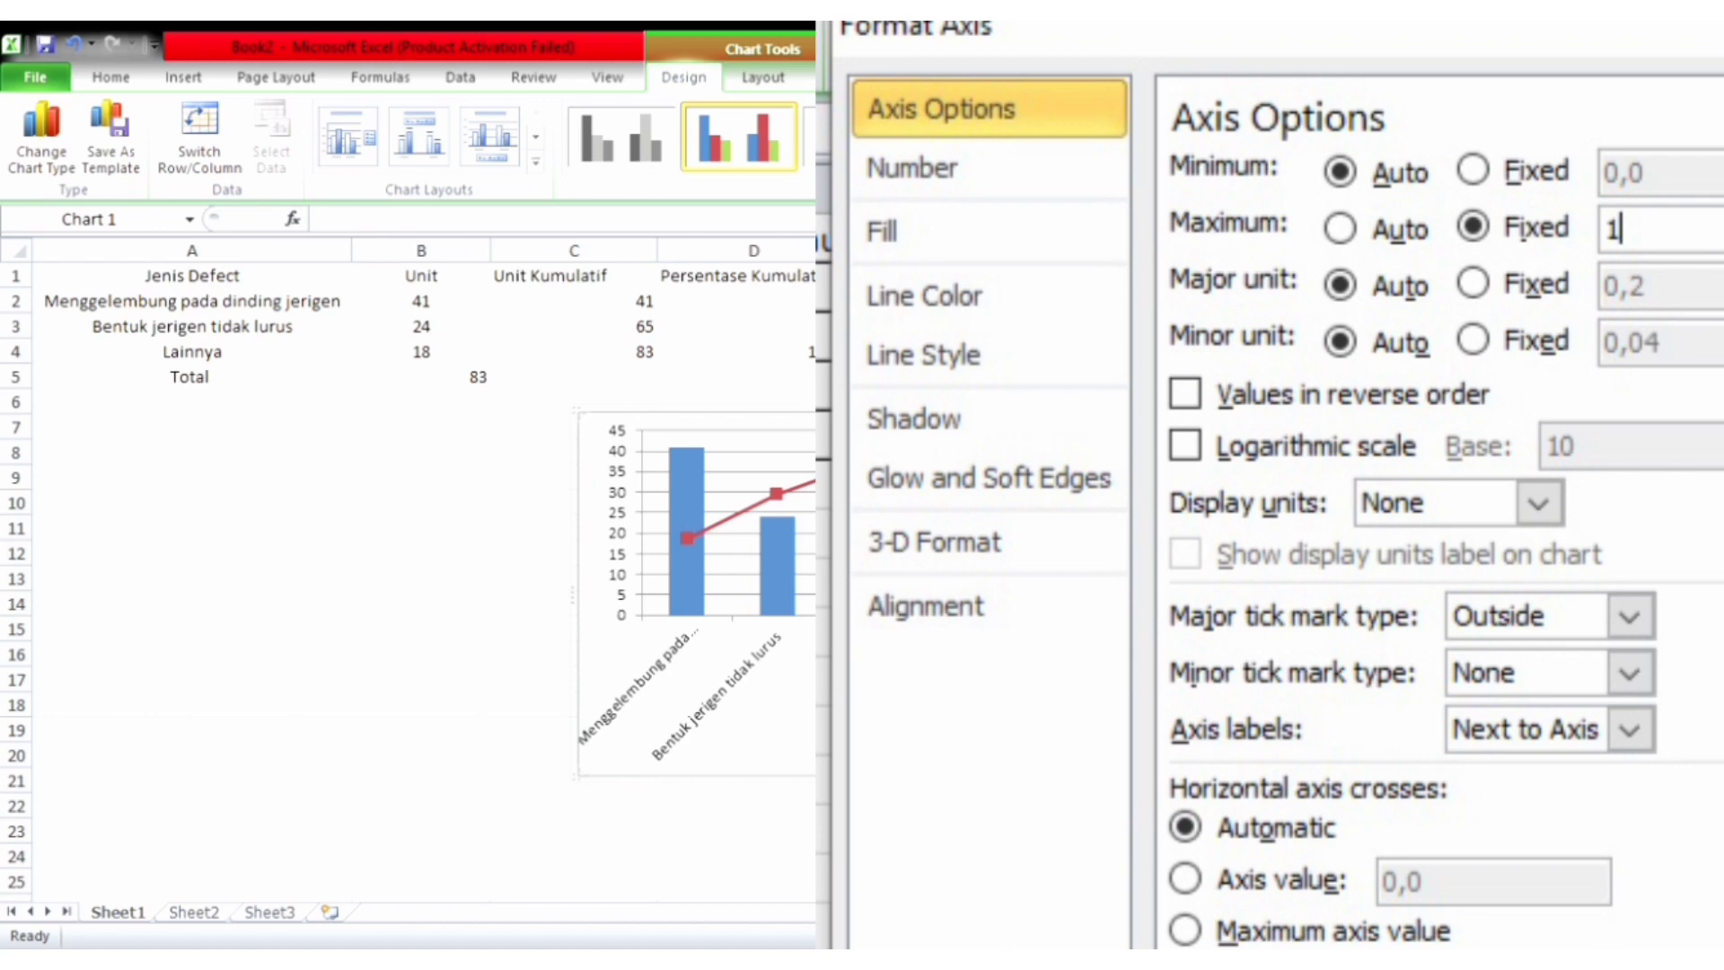
pyautogui.click(1115, 814)
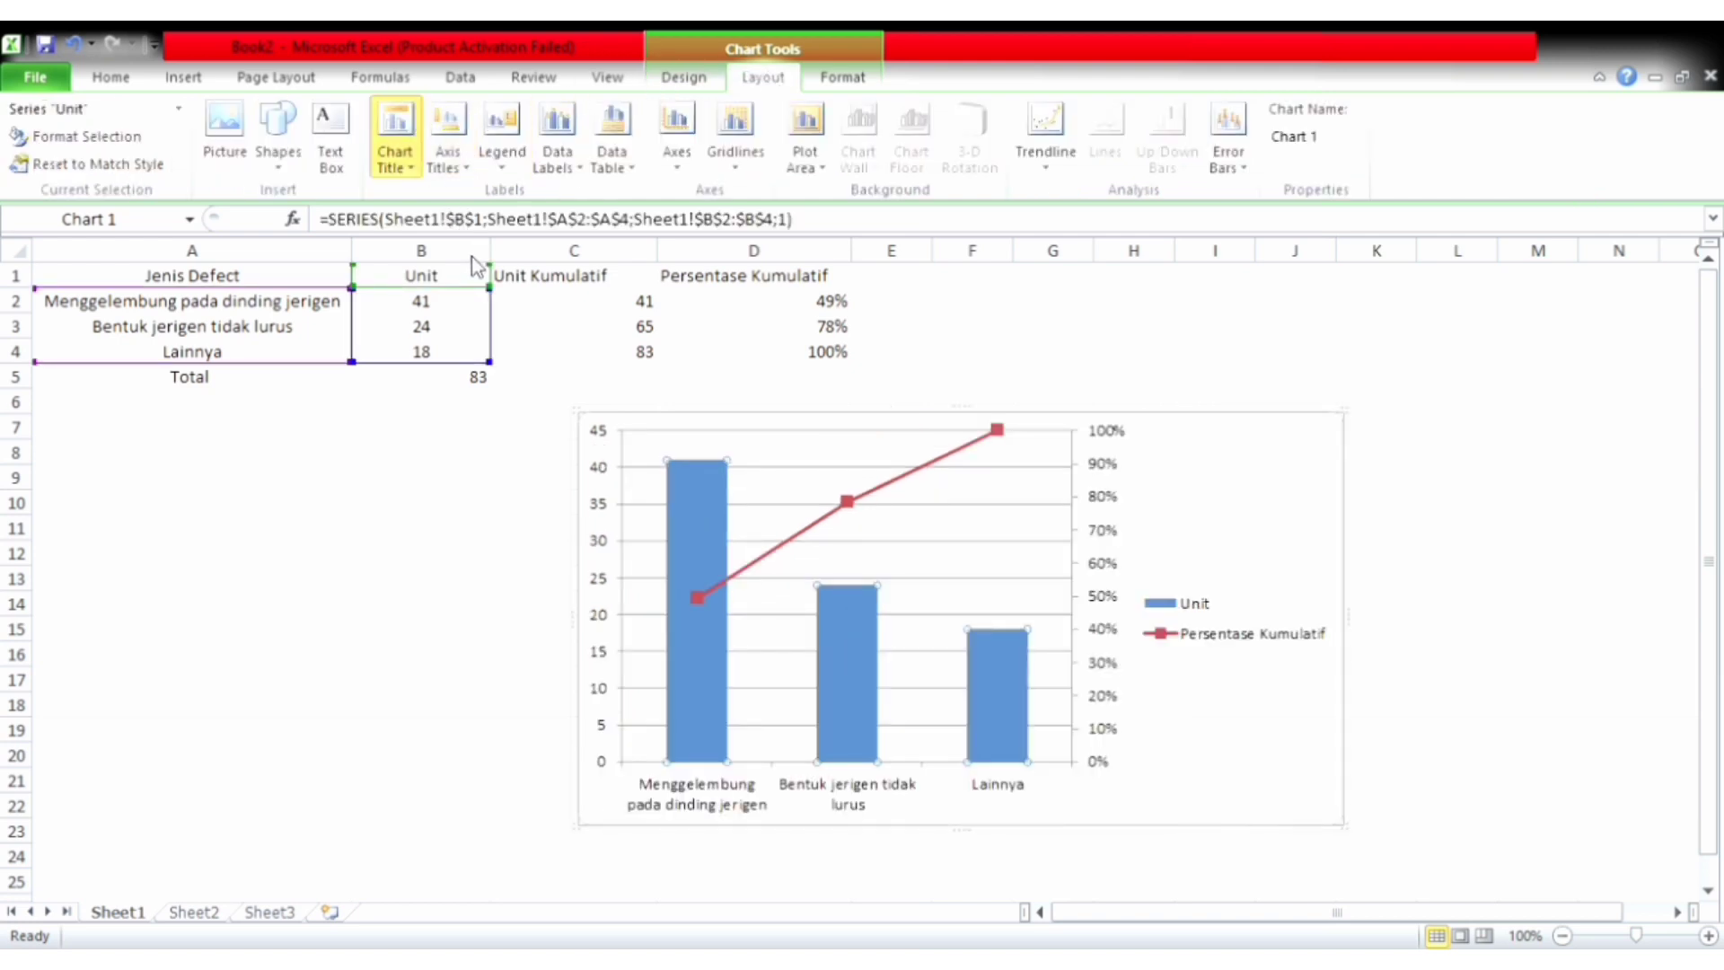
pyautogui.click(471, 256)
pyautogui.tripleClick(945, 458)
pyautogui.press('BackSpace')
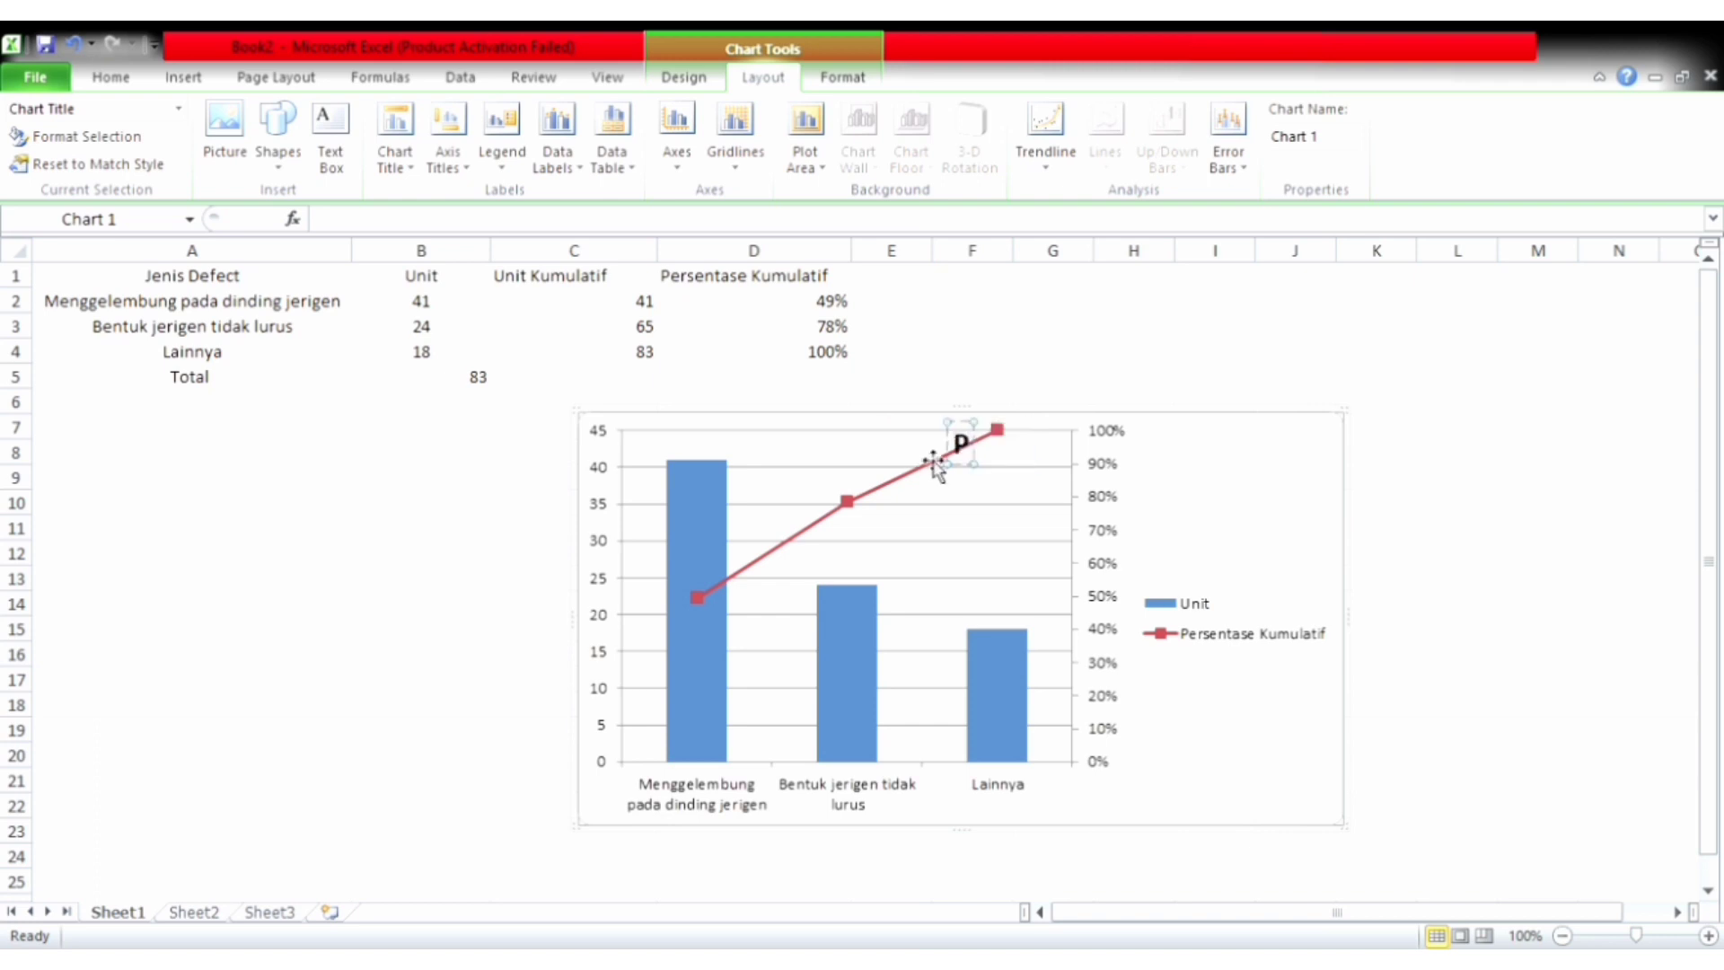
pyautogui.click(1024, 382)
pyautogui.click(711, 529)
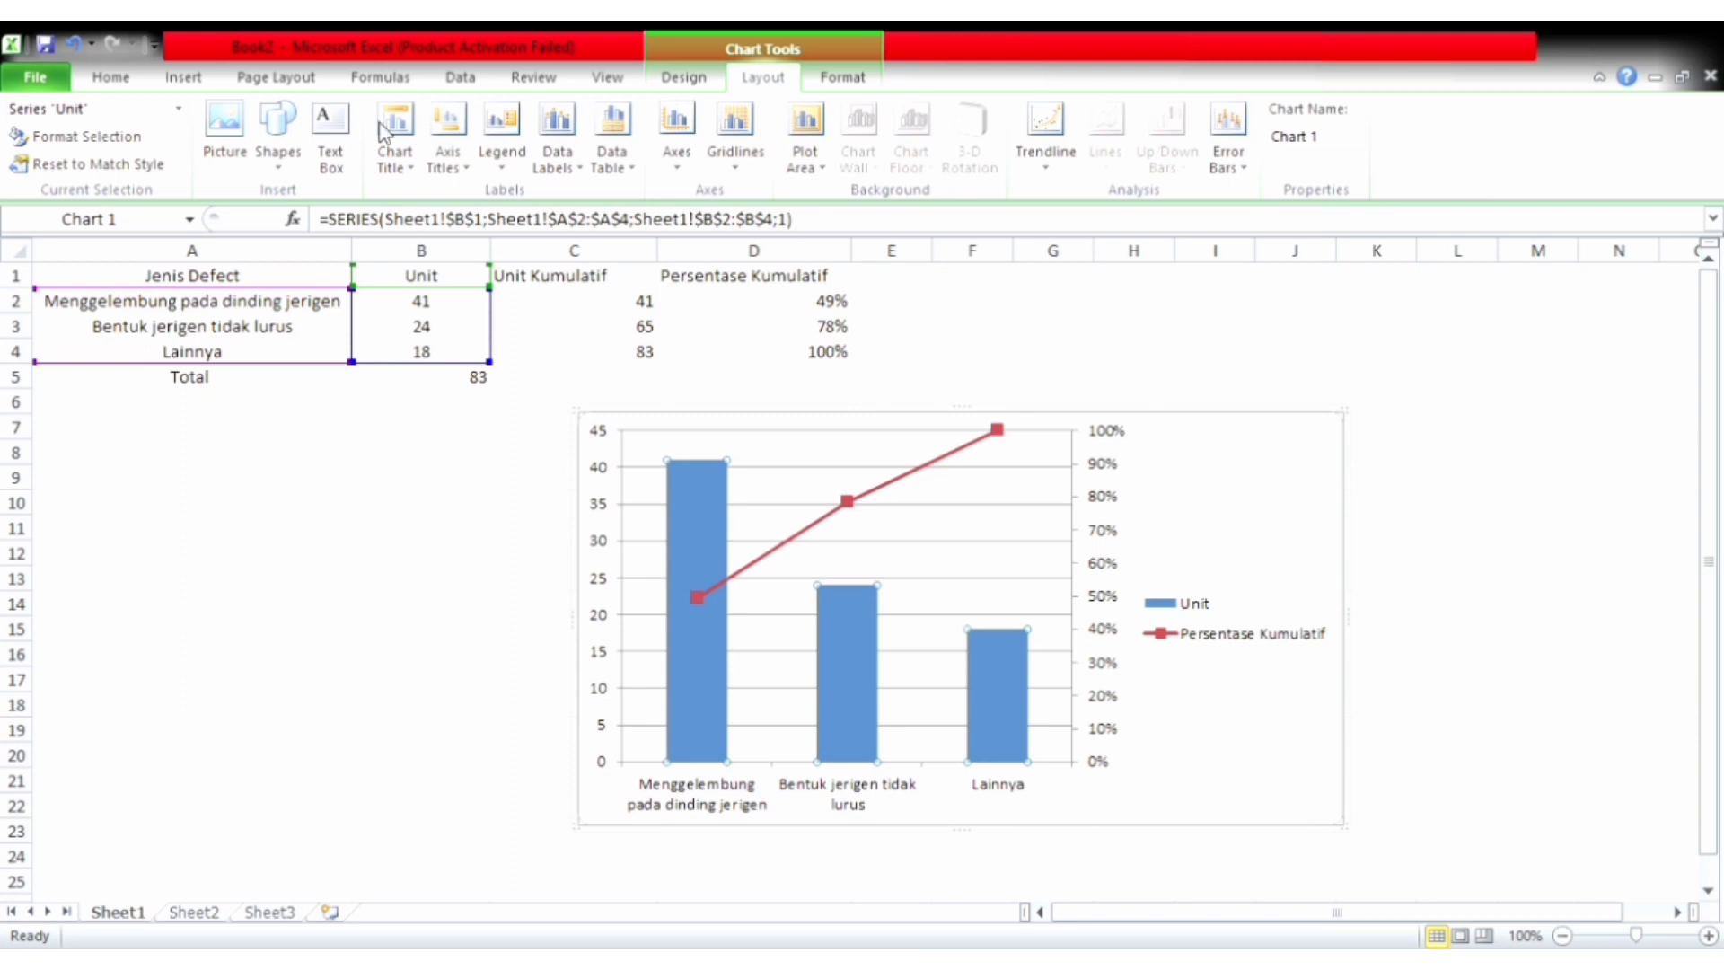
# - Add a title above the chart and replace its placeholder text with "Pareto : Pengendalian M"
pyautogui.click(480, 323)
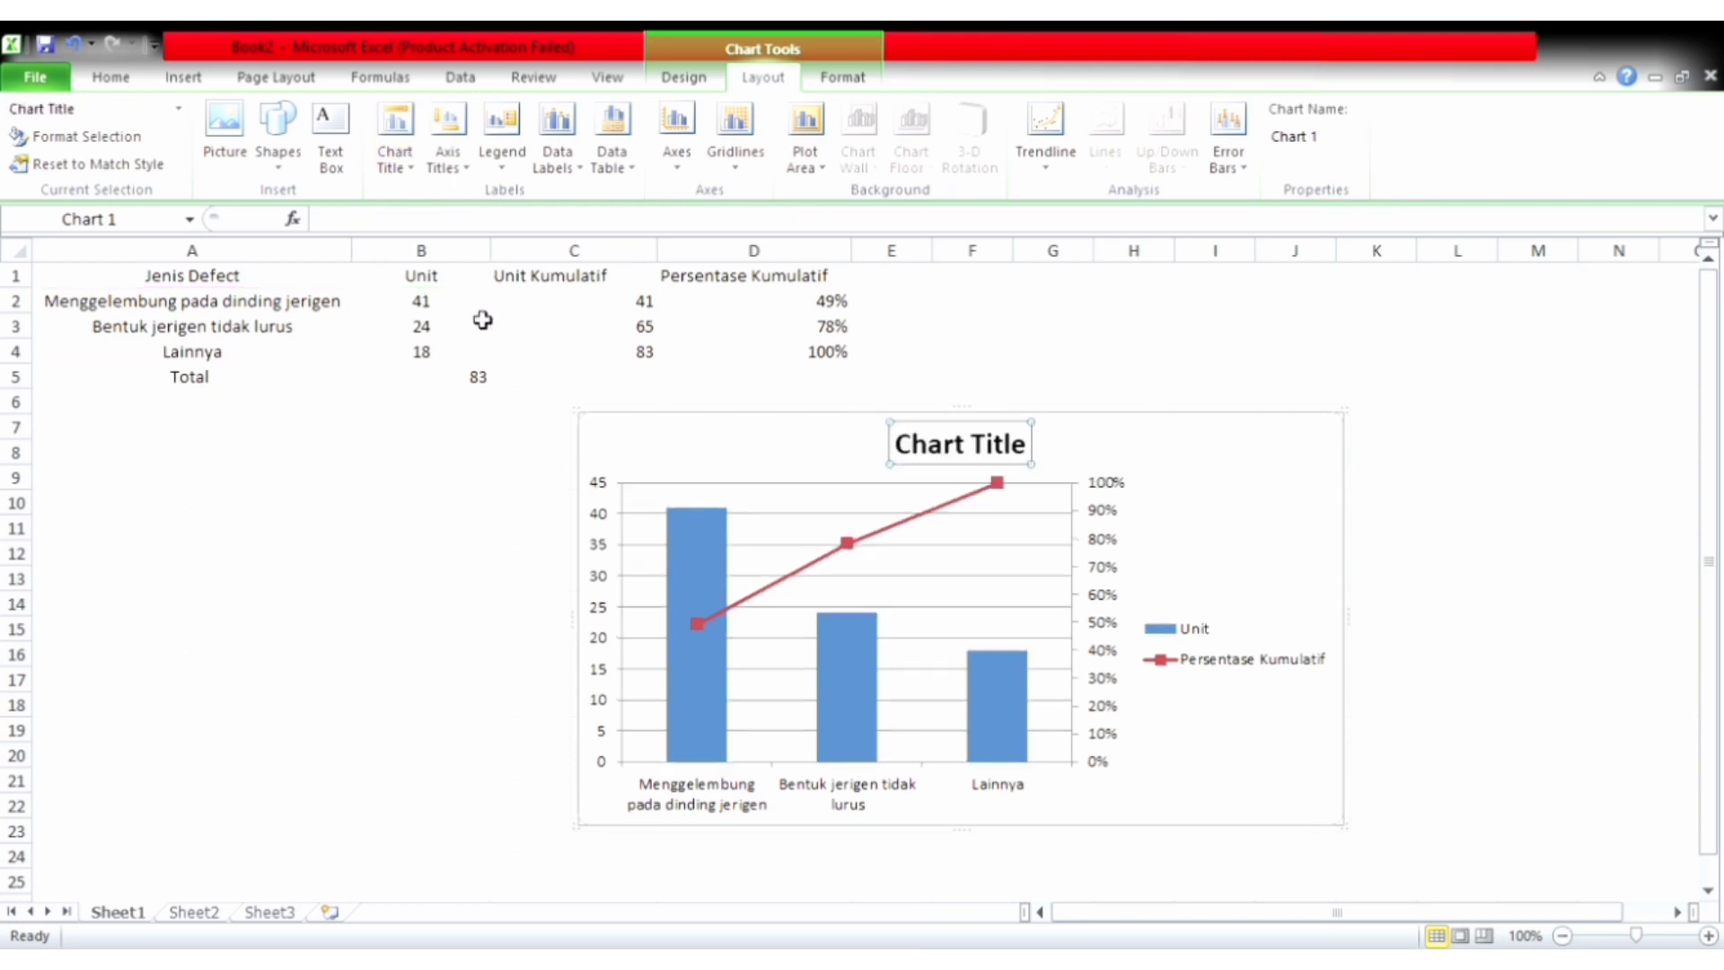
pyautogui.click(1030, 450)
pyautogui.press('BackSpace')
pyautogui.press('BackSpace')
pyautogui.press('BackSpace')
pyautogui.press('BackSpace')
pyautogui.press('BackSpace')
pyautogui.press('BackSpace')
pyautogui.press('BackSpace')
pyautogui.press('BackSpace')
pyautogui.press('BackSpace')
pyautogui.press('BackSpace')
pyautogui.press('BackSpace')
pyautogui.write('Pareto :')
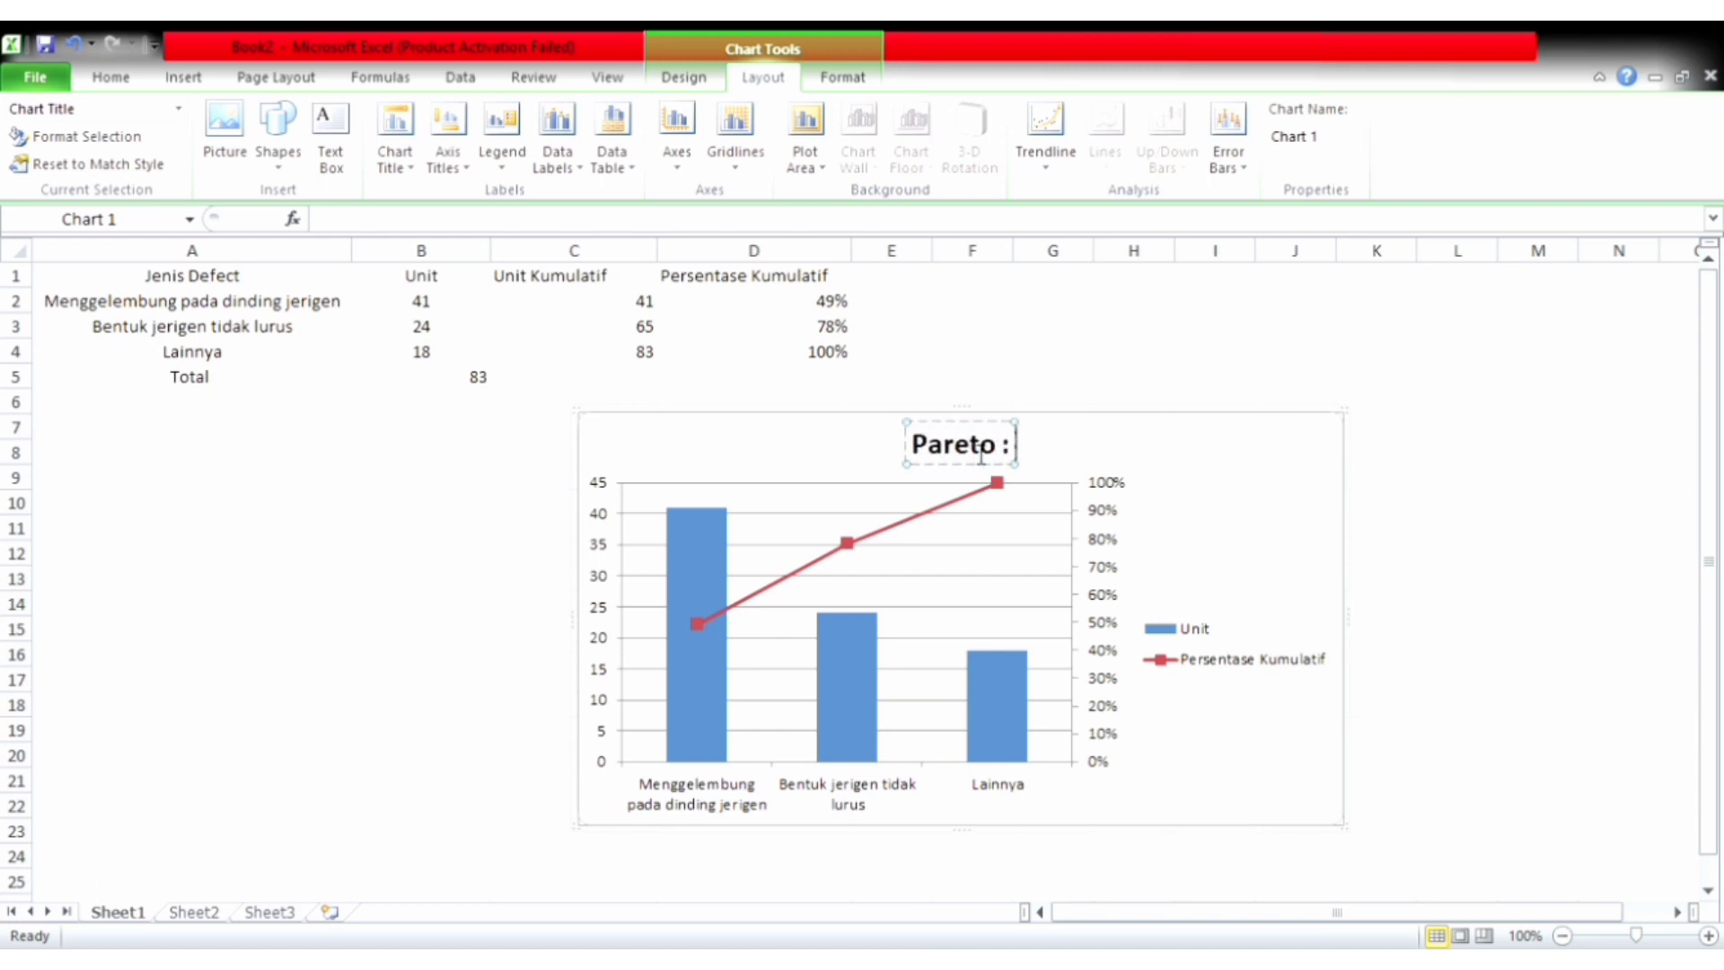
pyautogui.write(' Pengendalian M')
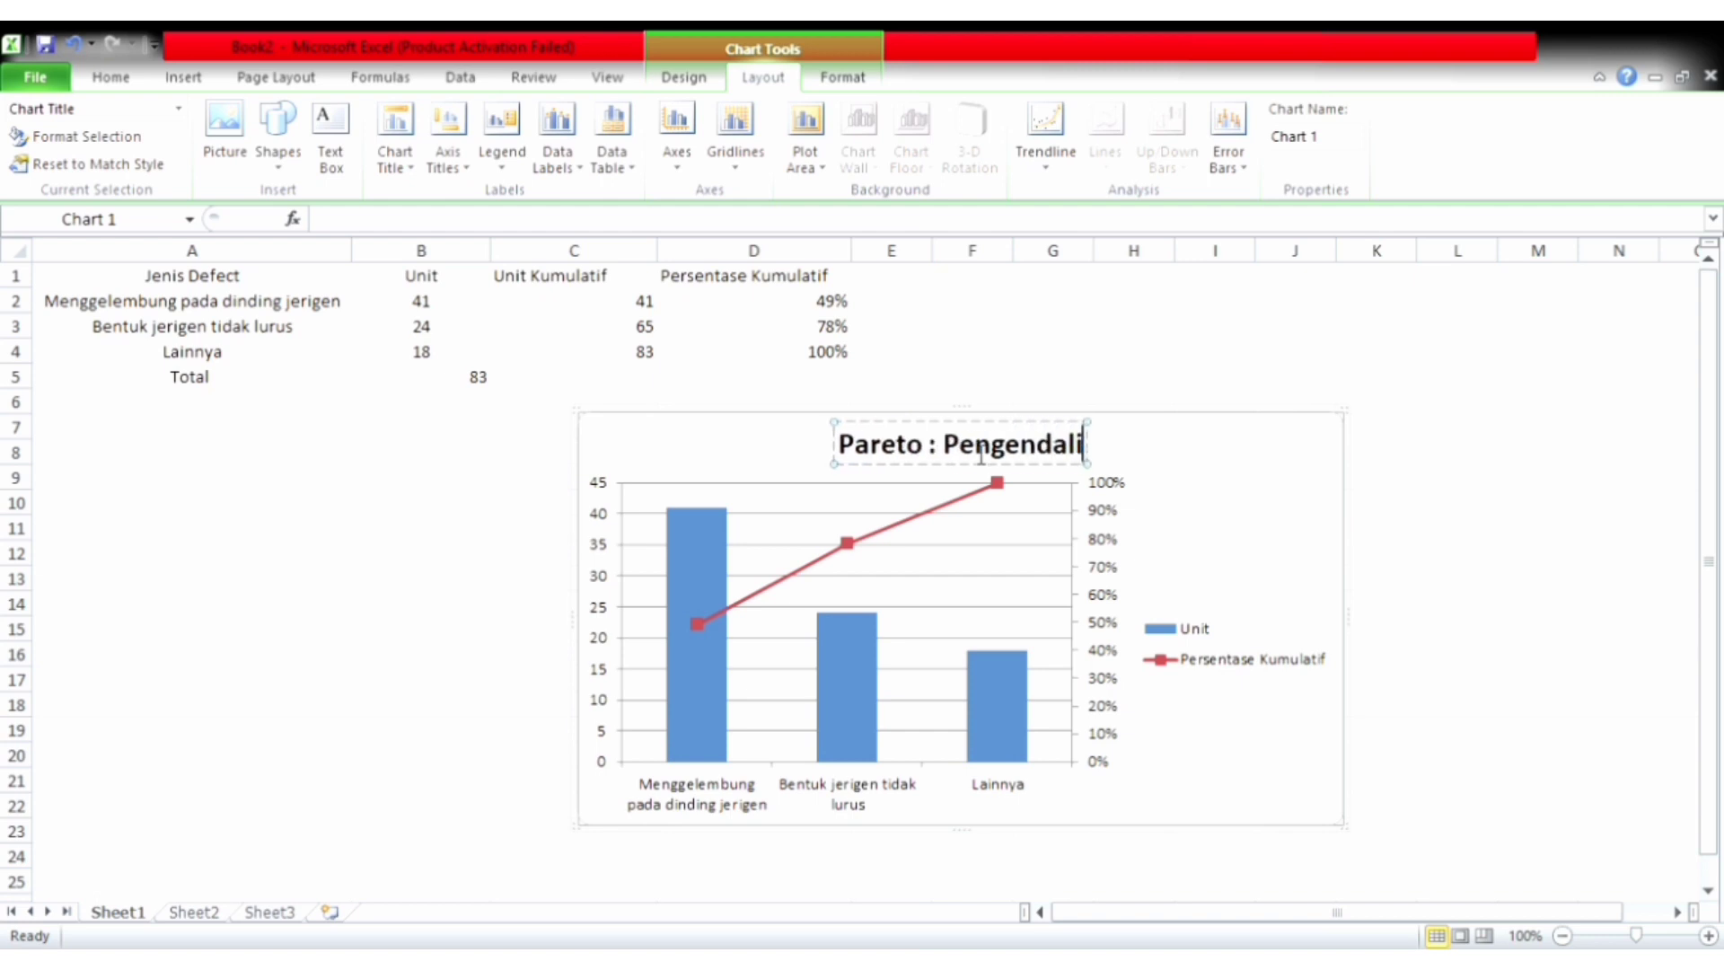